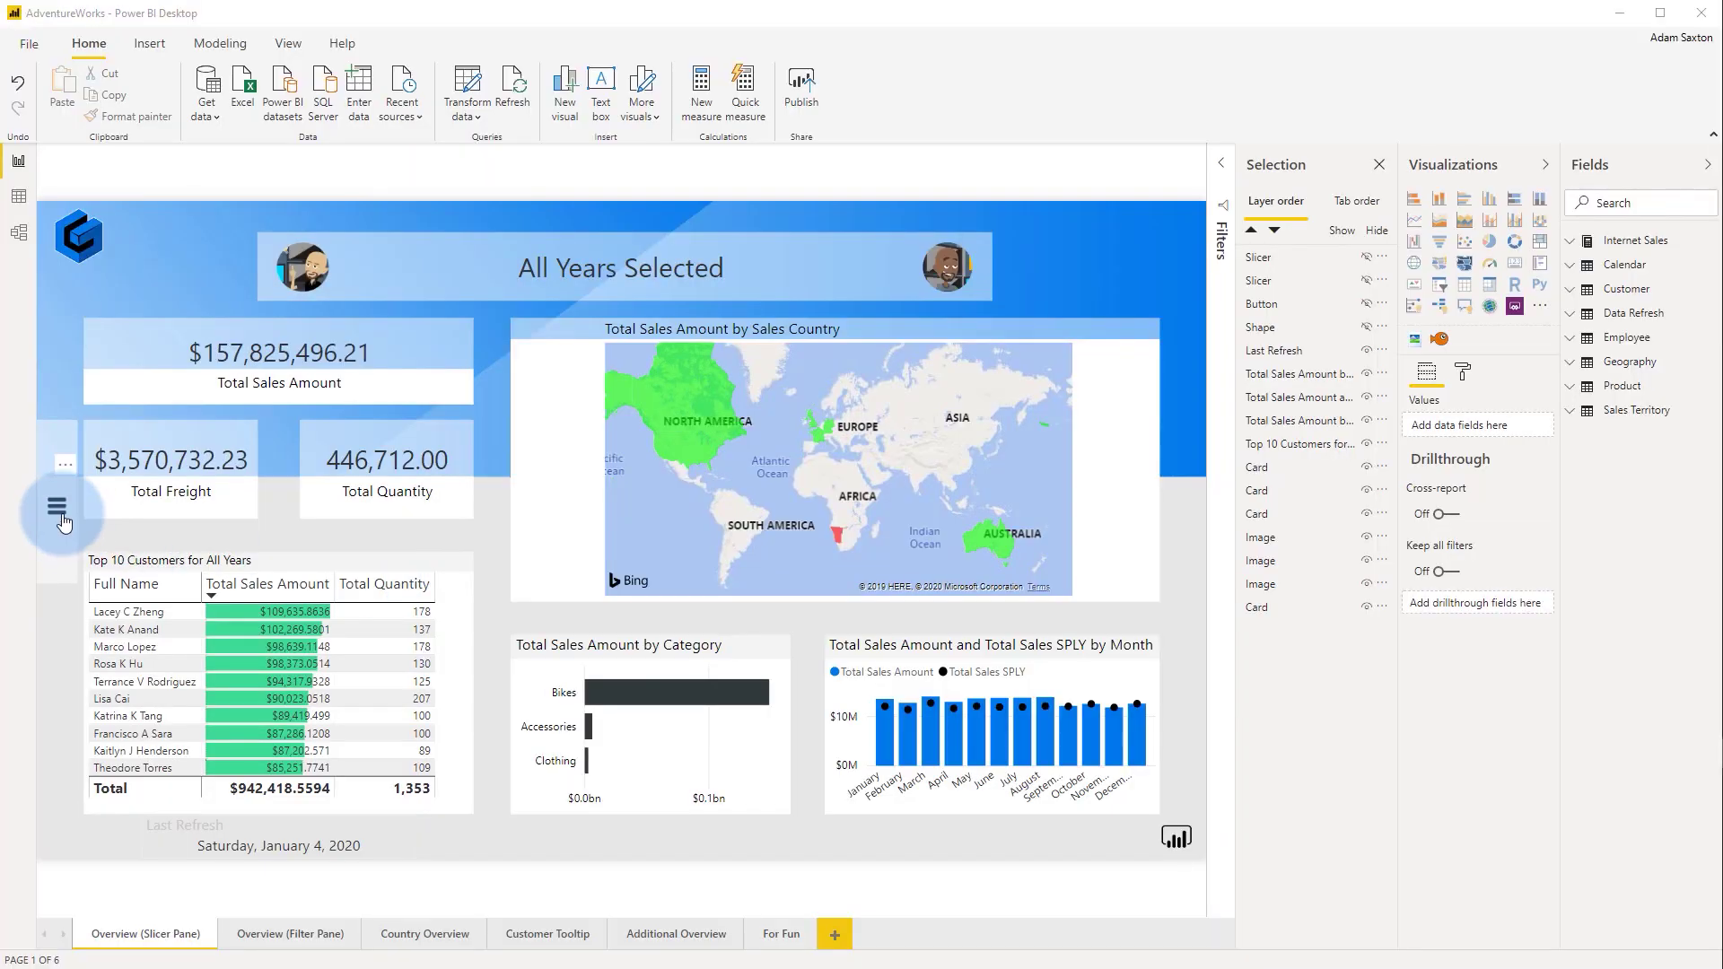
# Group the slicer pane's back button, Year slicer, Sales Country slicer and background shape together
pyautogui.keyDown('ctrl'); pyautogui.click(59, 511); pyautogui.keyUp('ctrl')
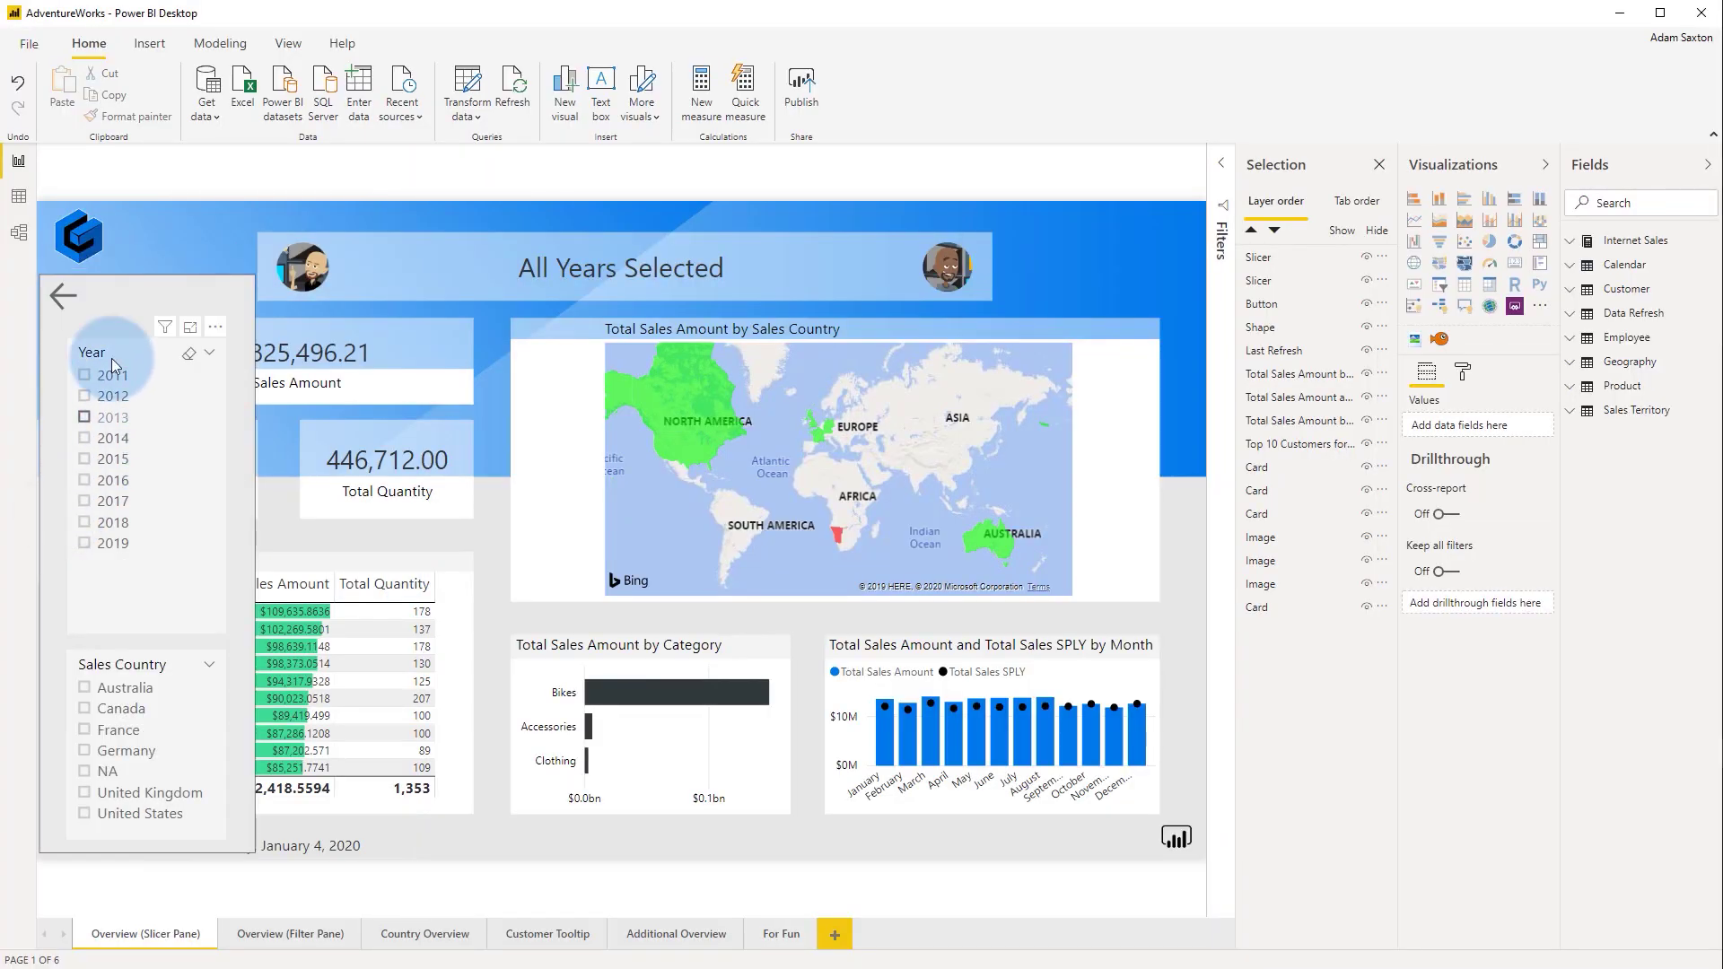
pyautogui.click(64, 300)
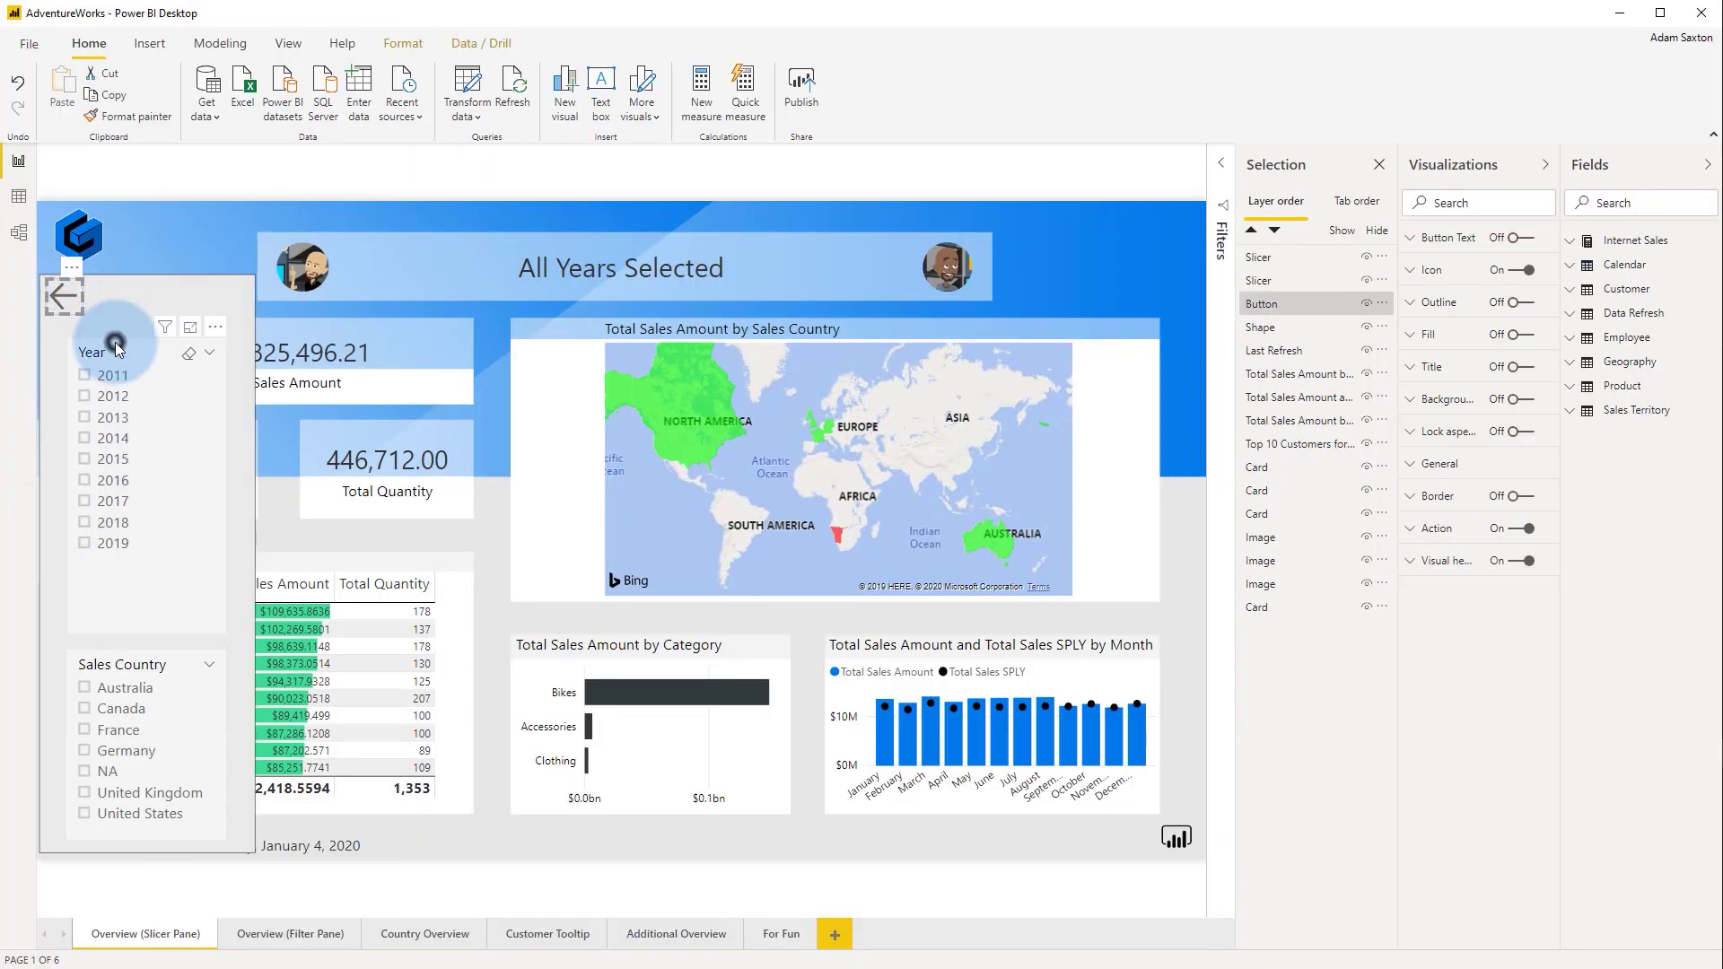
pyautogui.keyDown('ctrl'); pyautogui.click(115, 342); pyautogui.keyUp('ctrl')
pyautogui.keyDown('ctrl'); pyautogui.click(98, 653); pyautogui.keyUp('ctrl')
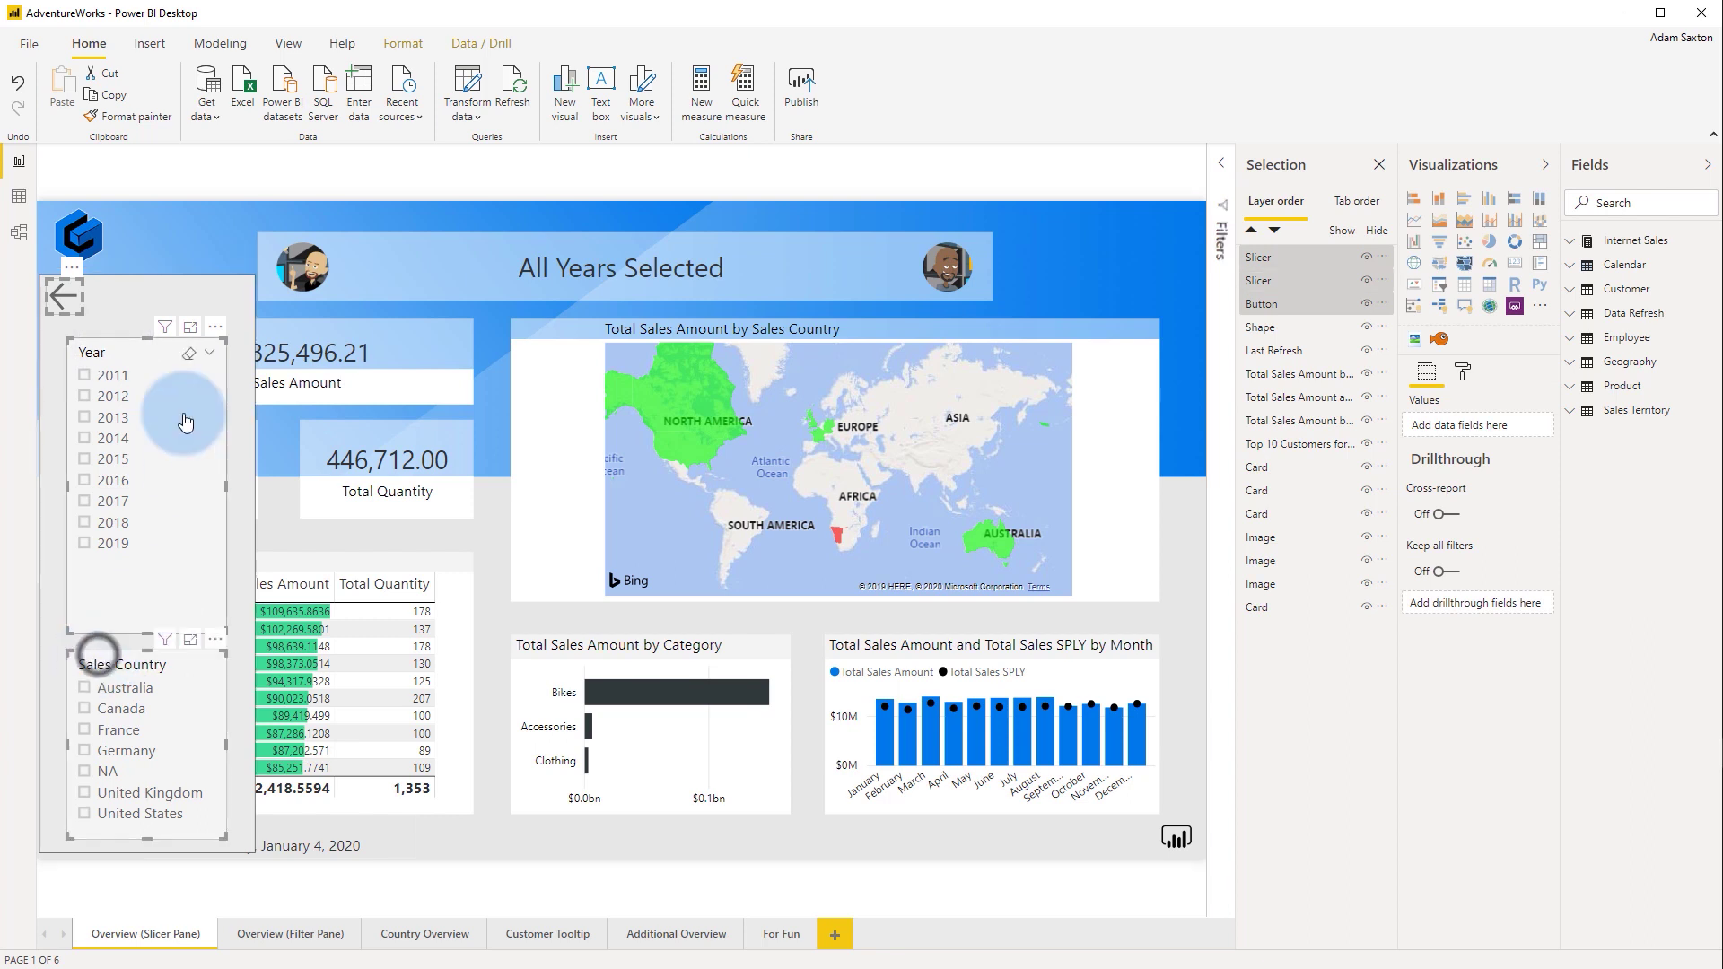
pyautogui.keyDown('ctrl'); pyautogui.click(140, 298); pyautogui.keyUp('ctrl')
pyautogui.rightClick(140, 298)
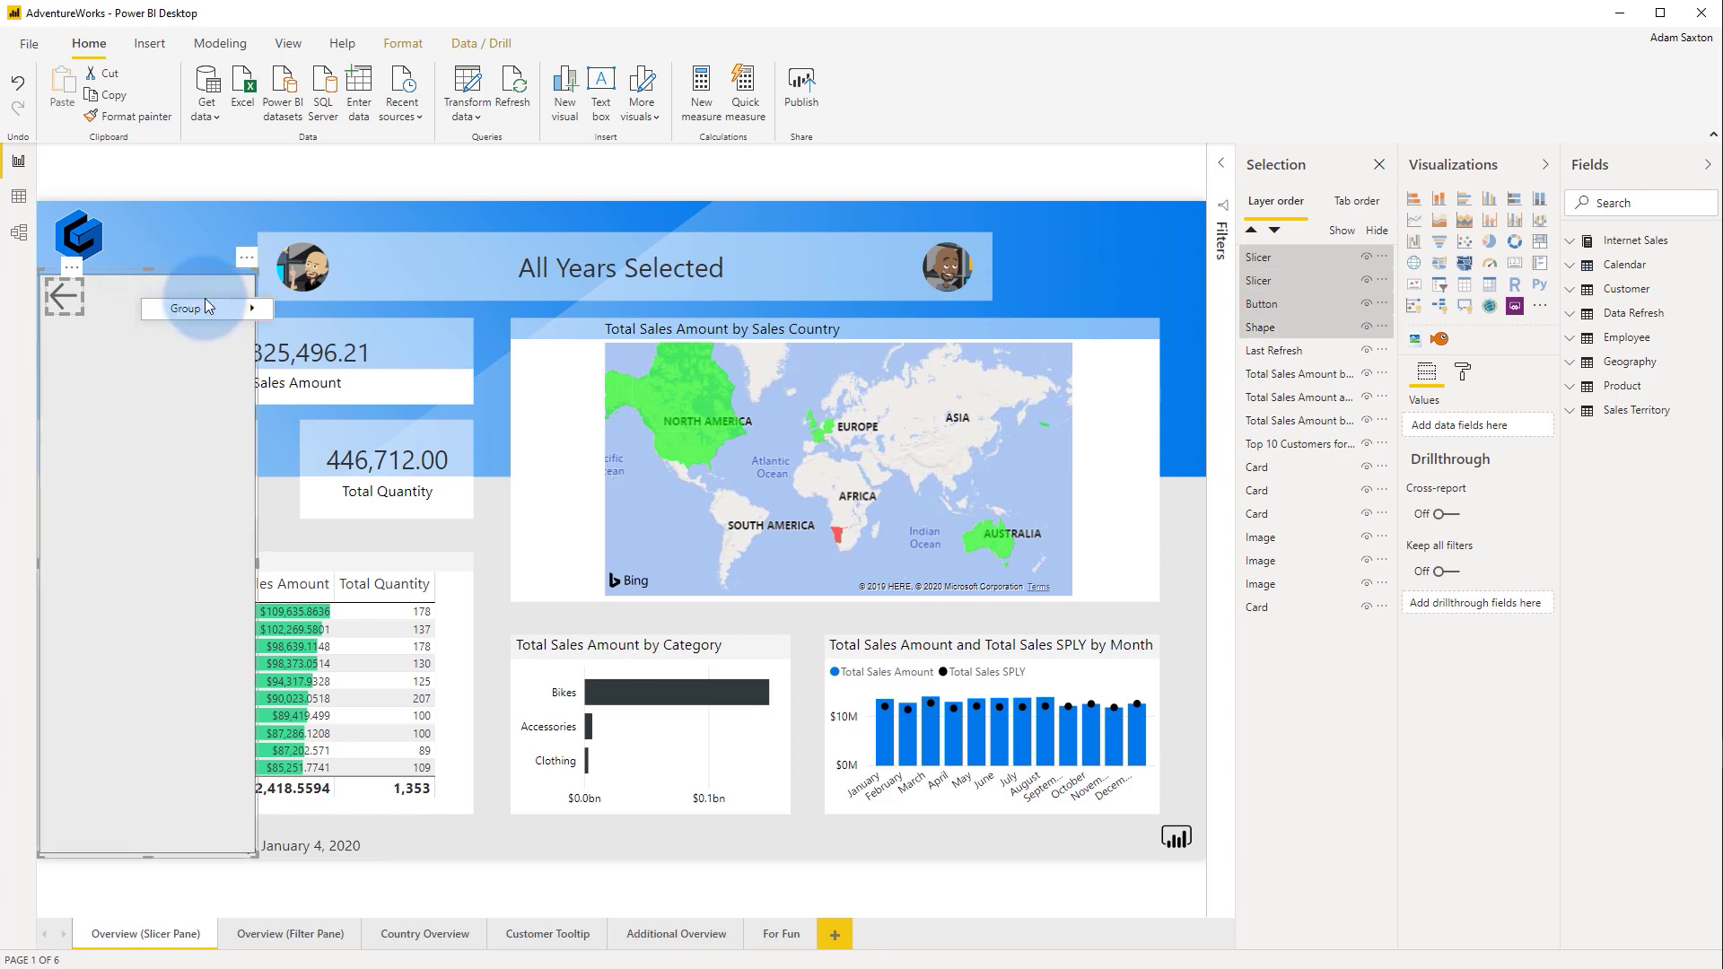
pyautogui.moveTo(222, 310)
pyautogui.click(317, 310)
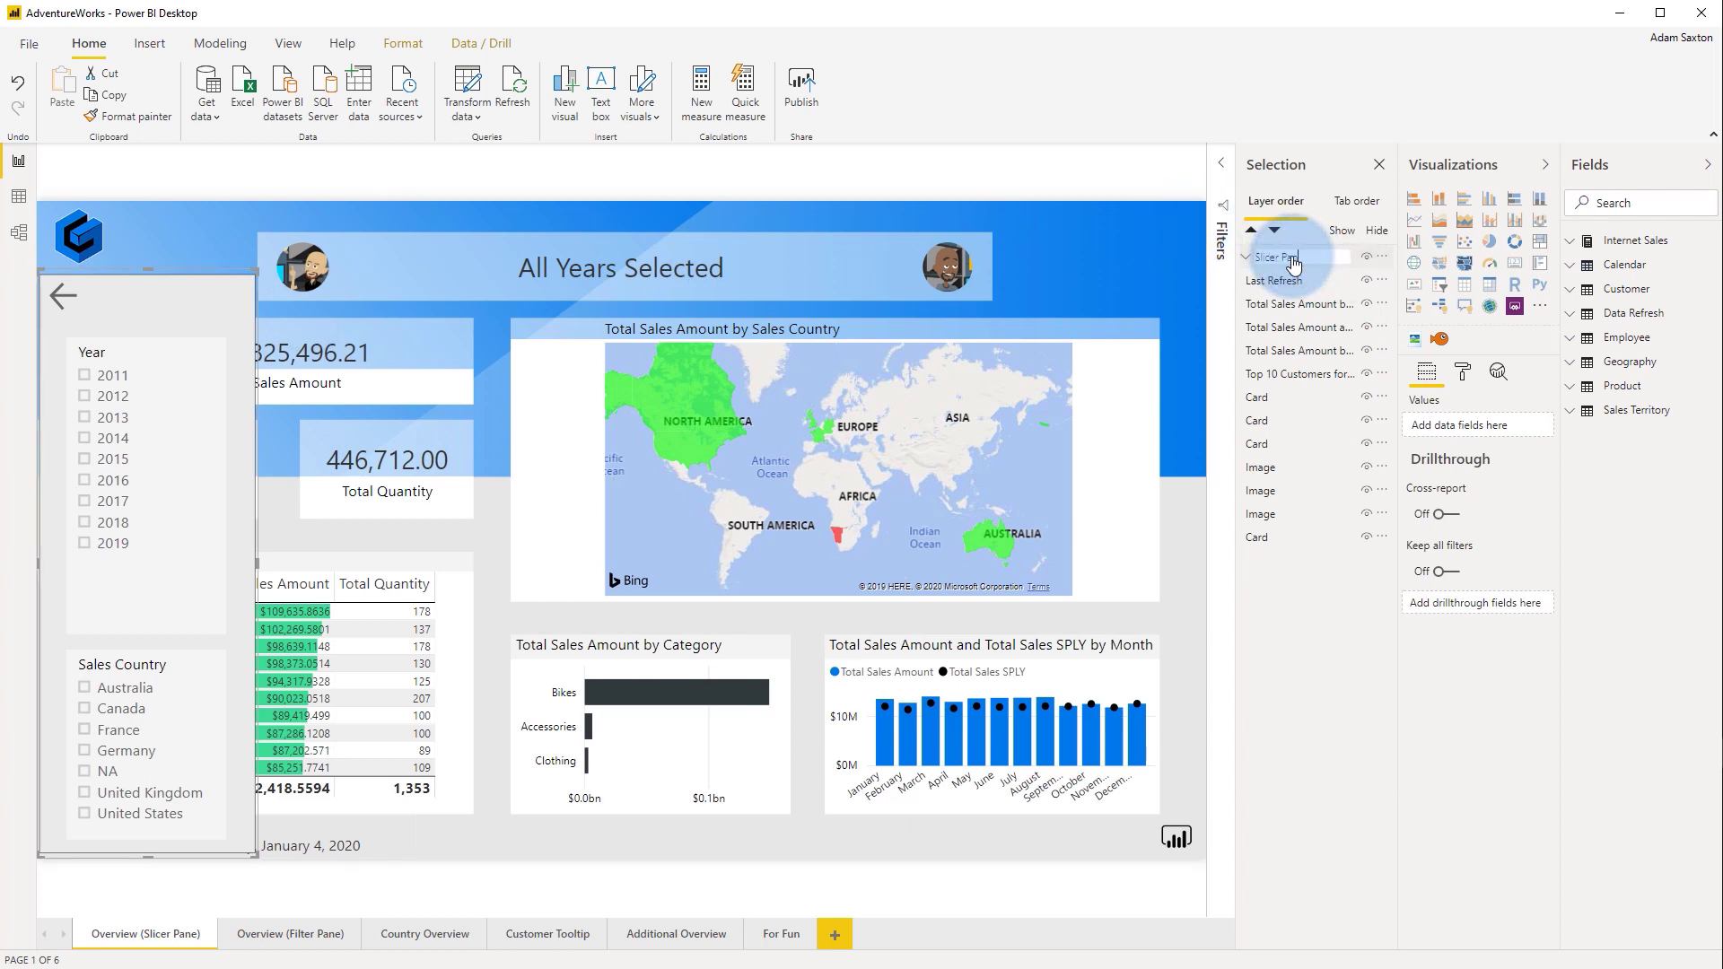
# Expand the Slicer Pane group in the Selection pane, then hide and re-show it
pyautogui.click(1246, 258)
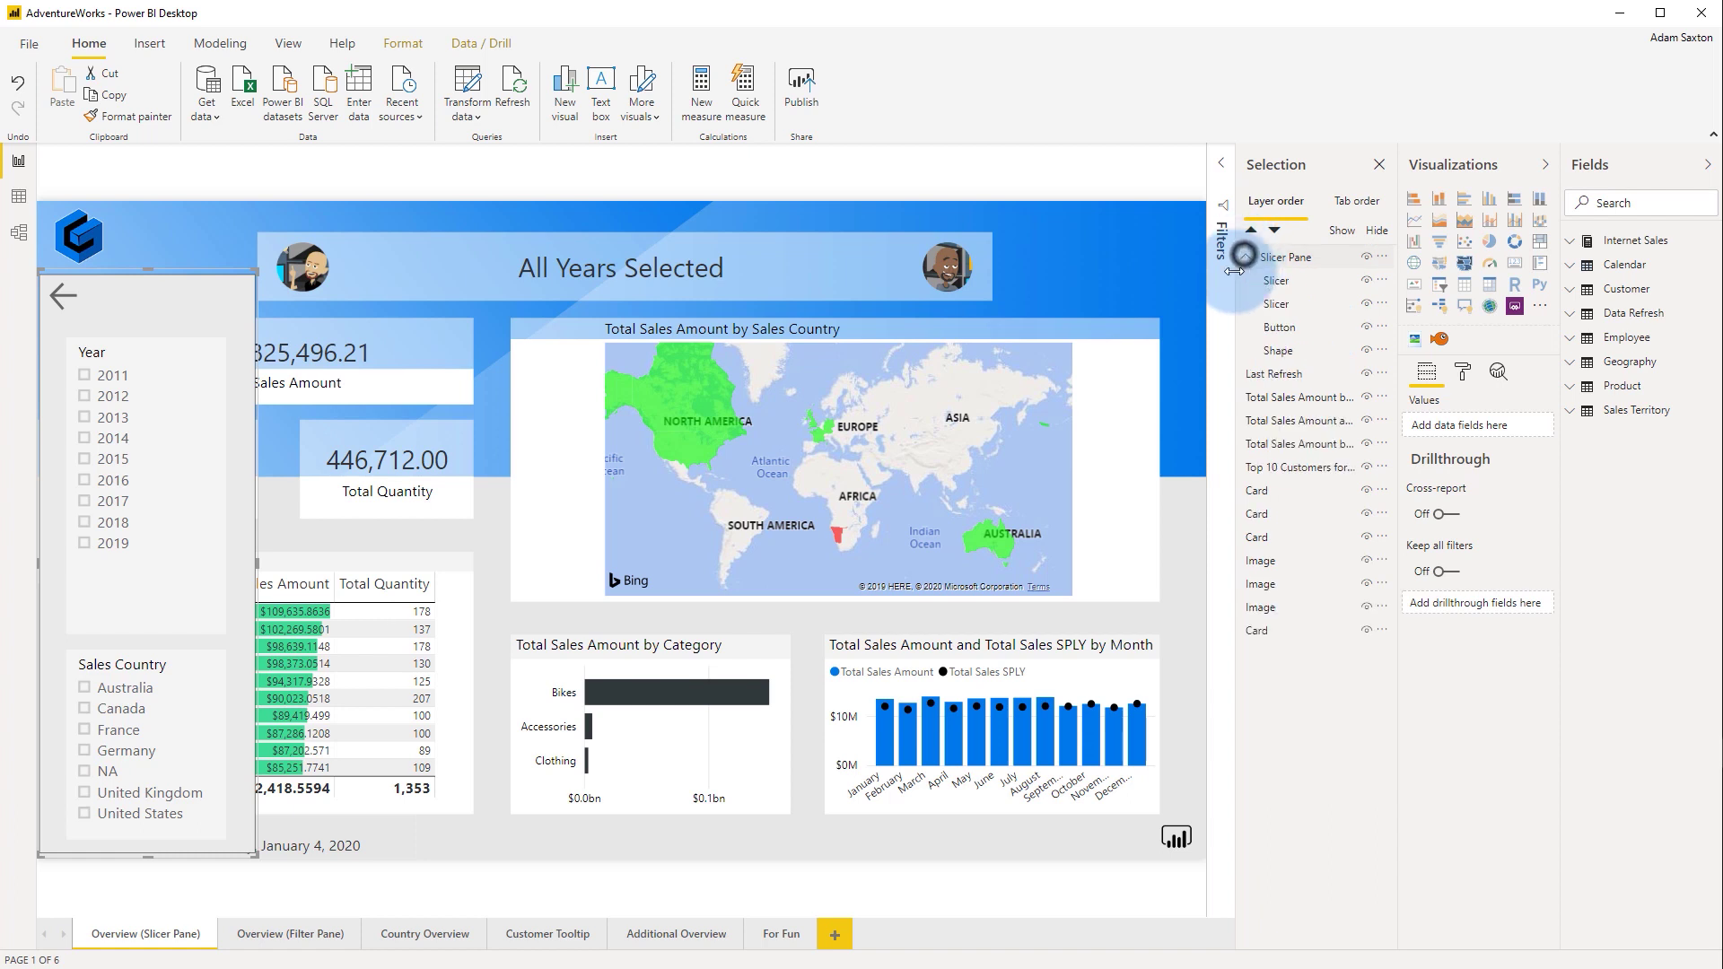
pyautogui.click(1366, 258)
pyautogui.click(1366, 258)
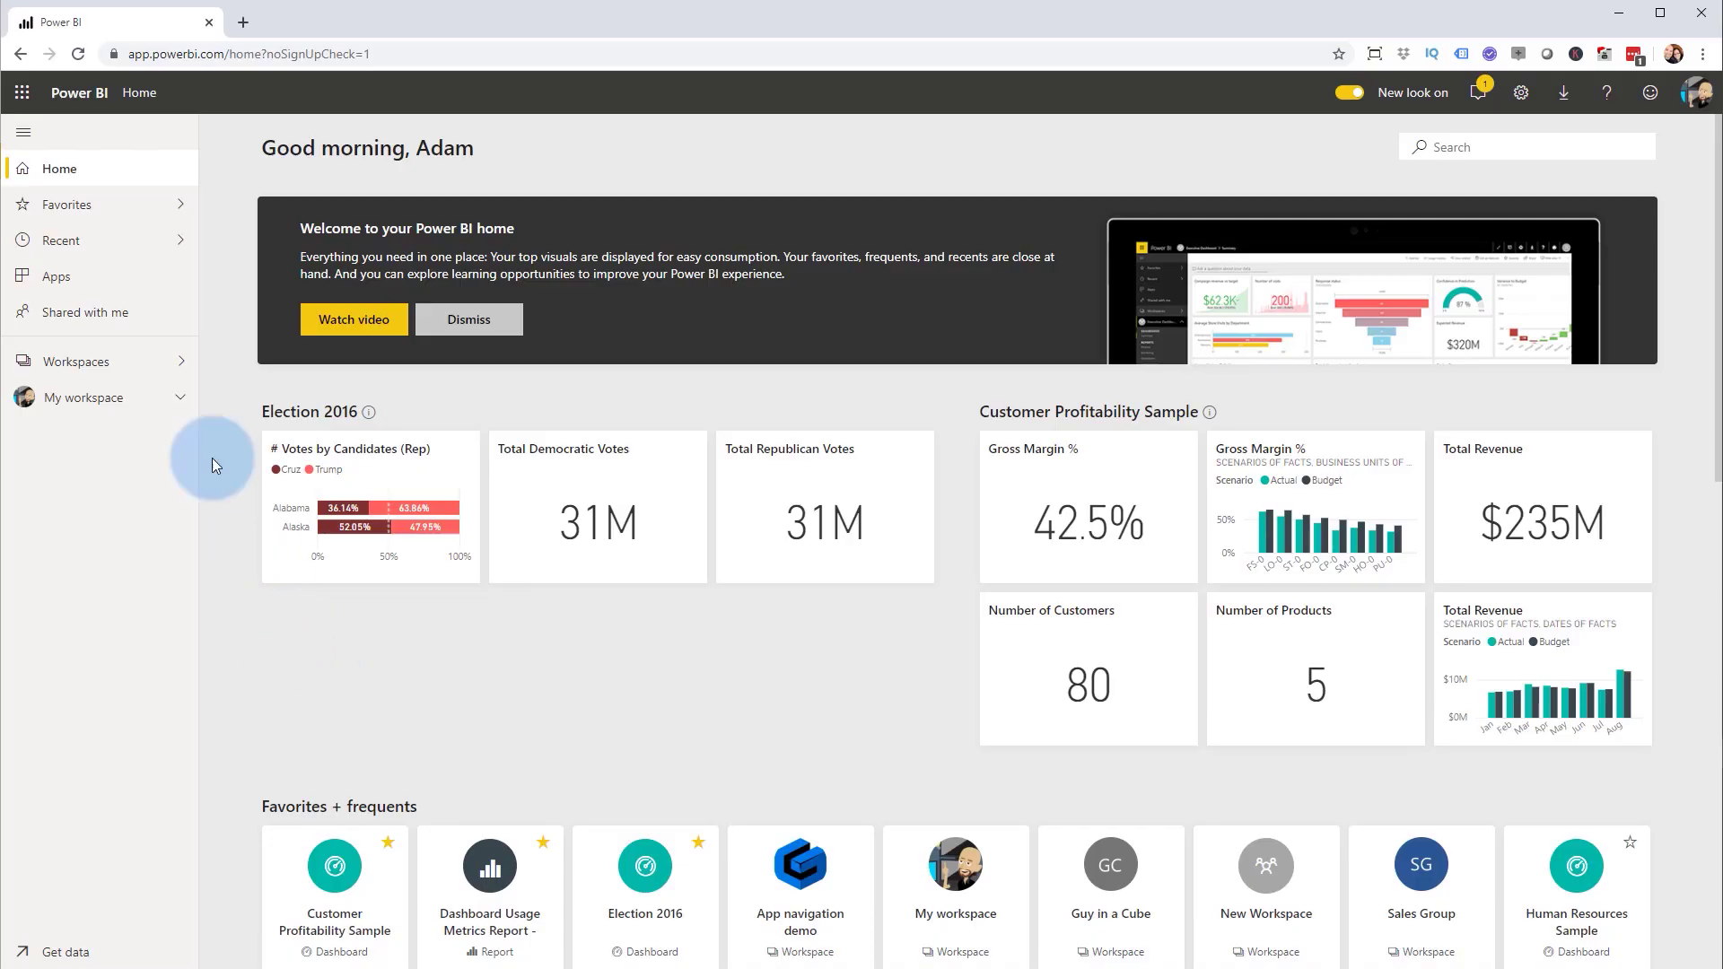
# Open the App navigation demo workspace and list its reports
pyautogui.click(146, 359)
pyautogui.click(289, 258)
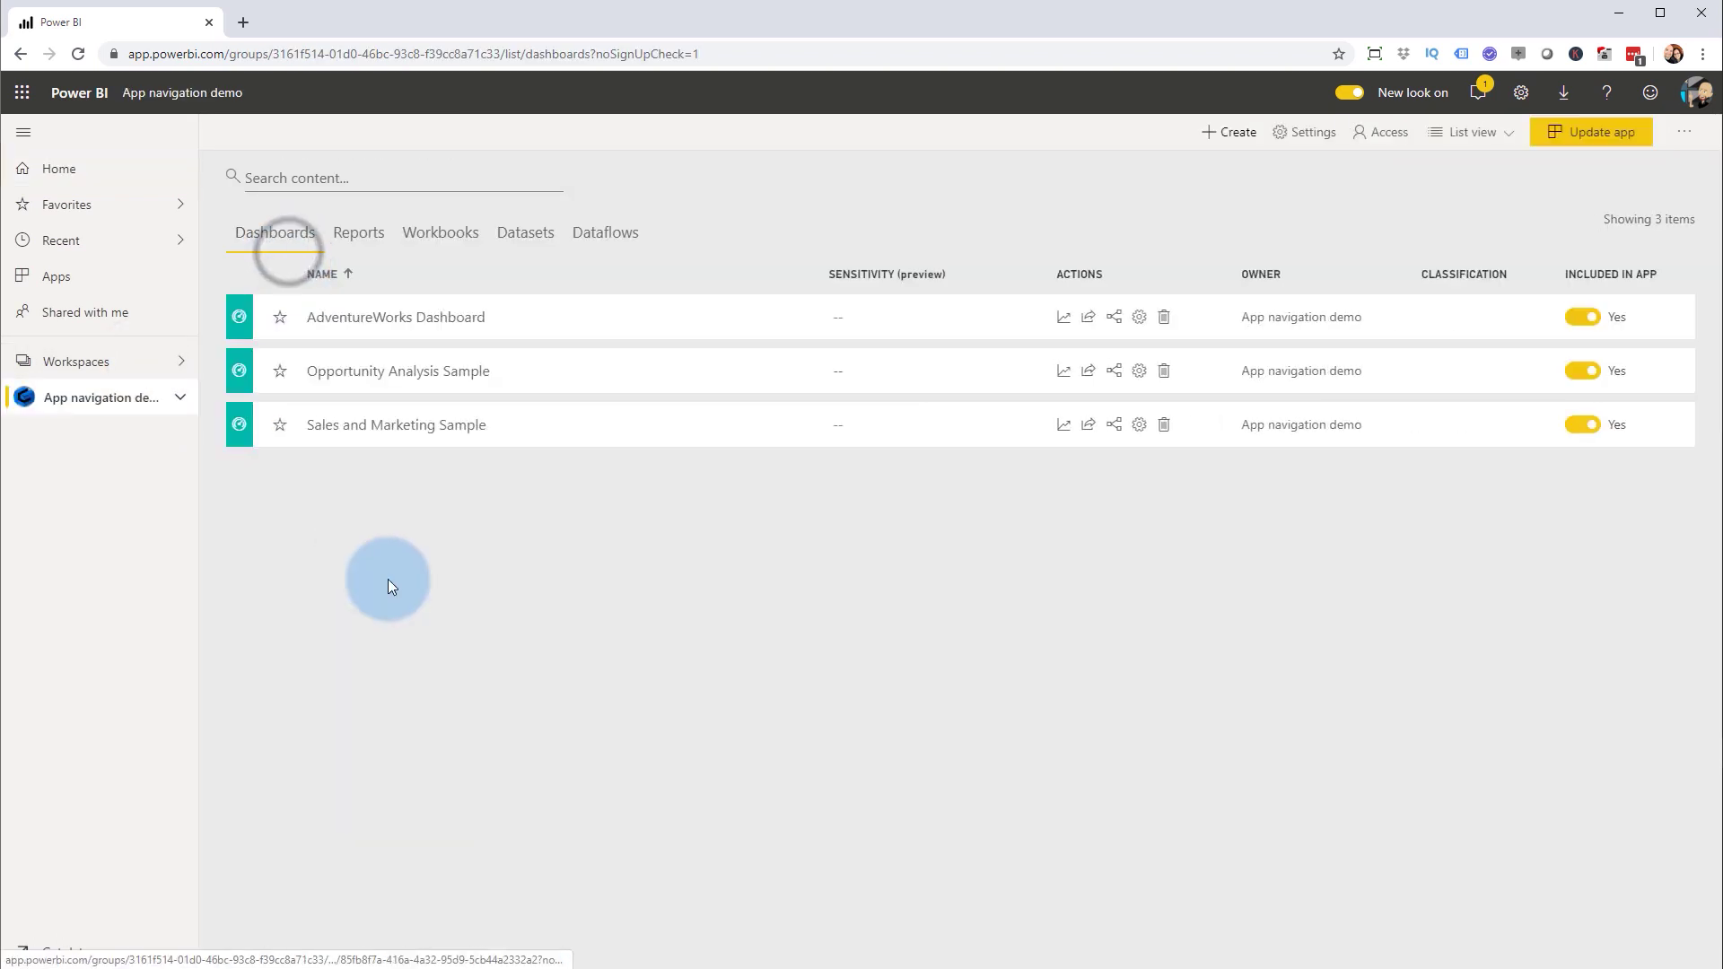
pyautogui.click(341, 226)
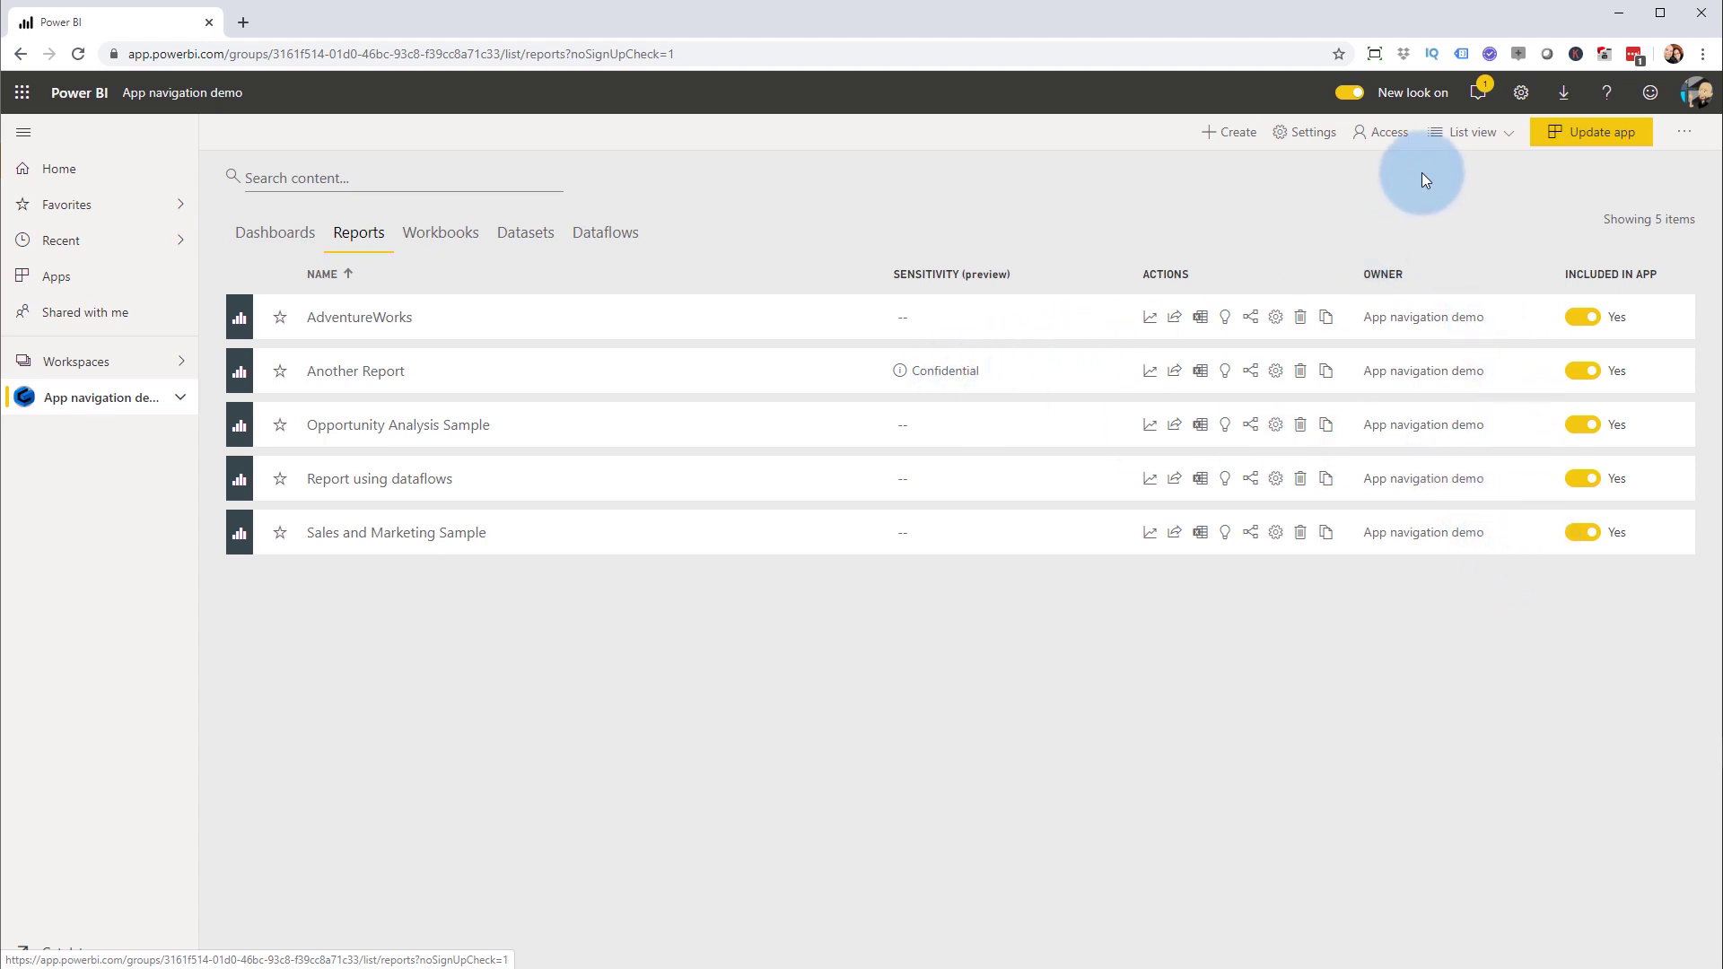
# Review the workspace settings without saving, then switch its content to Lineage view (preview)
pyautogui.click(1307, 134)
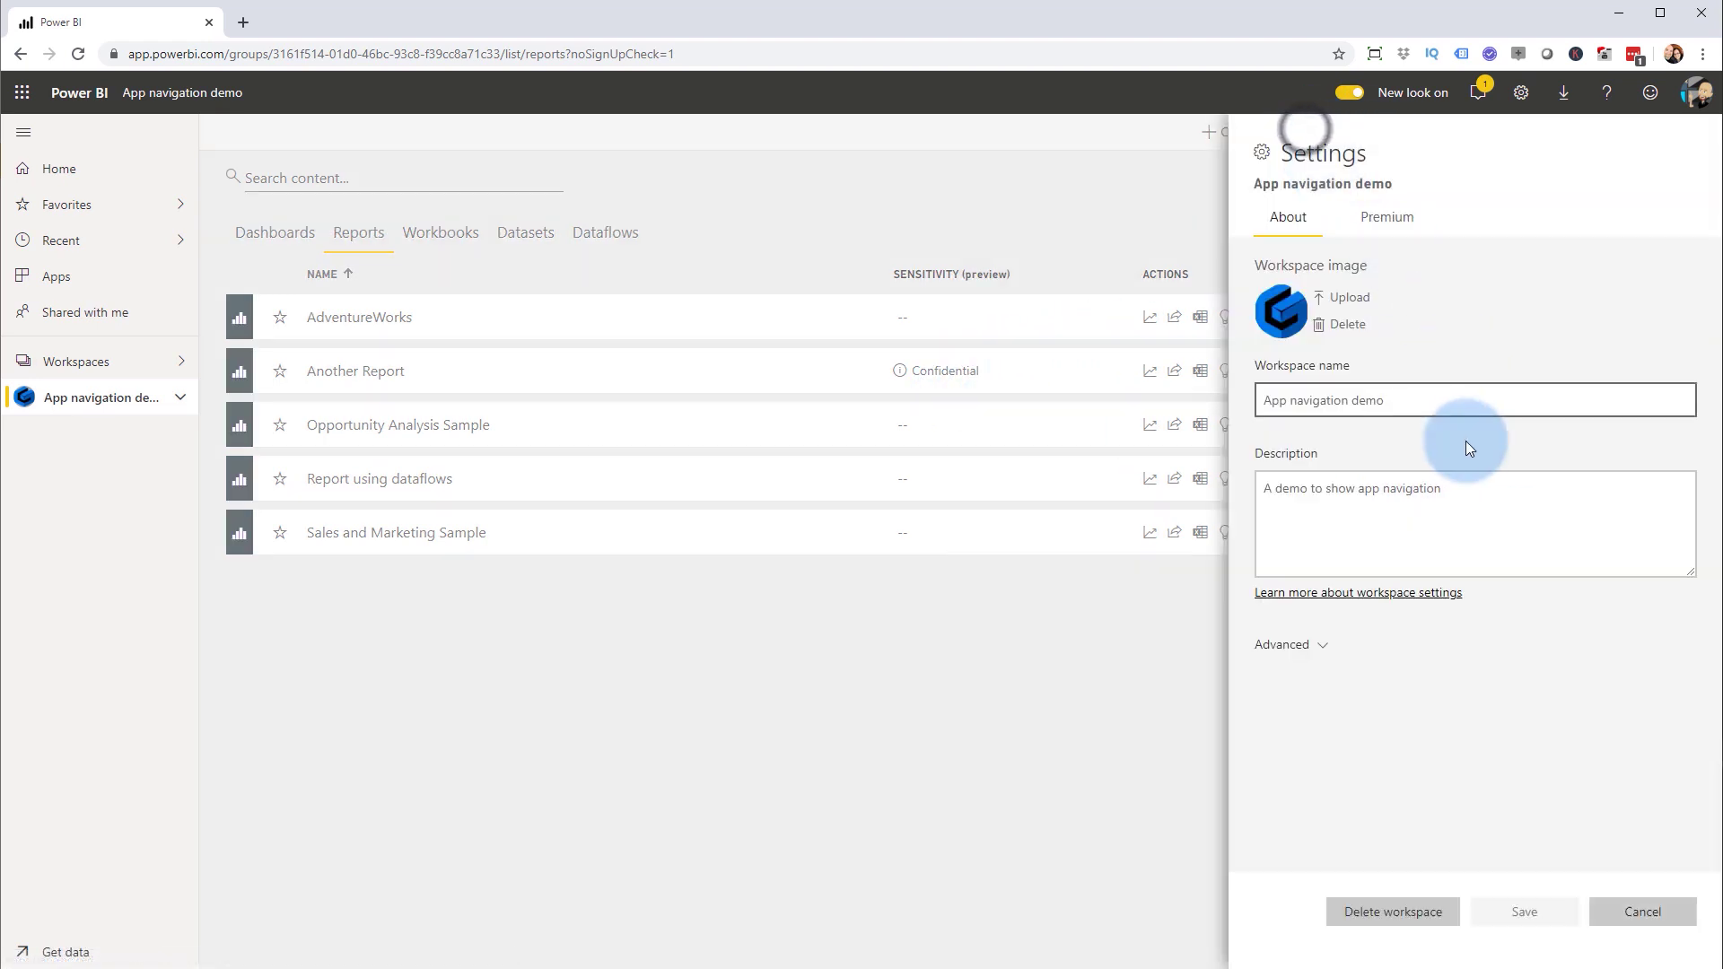
pyautogui.click(1659, 933)
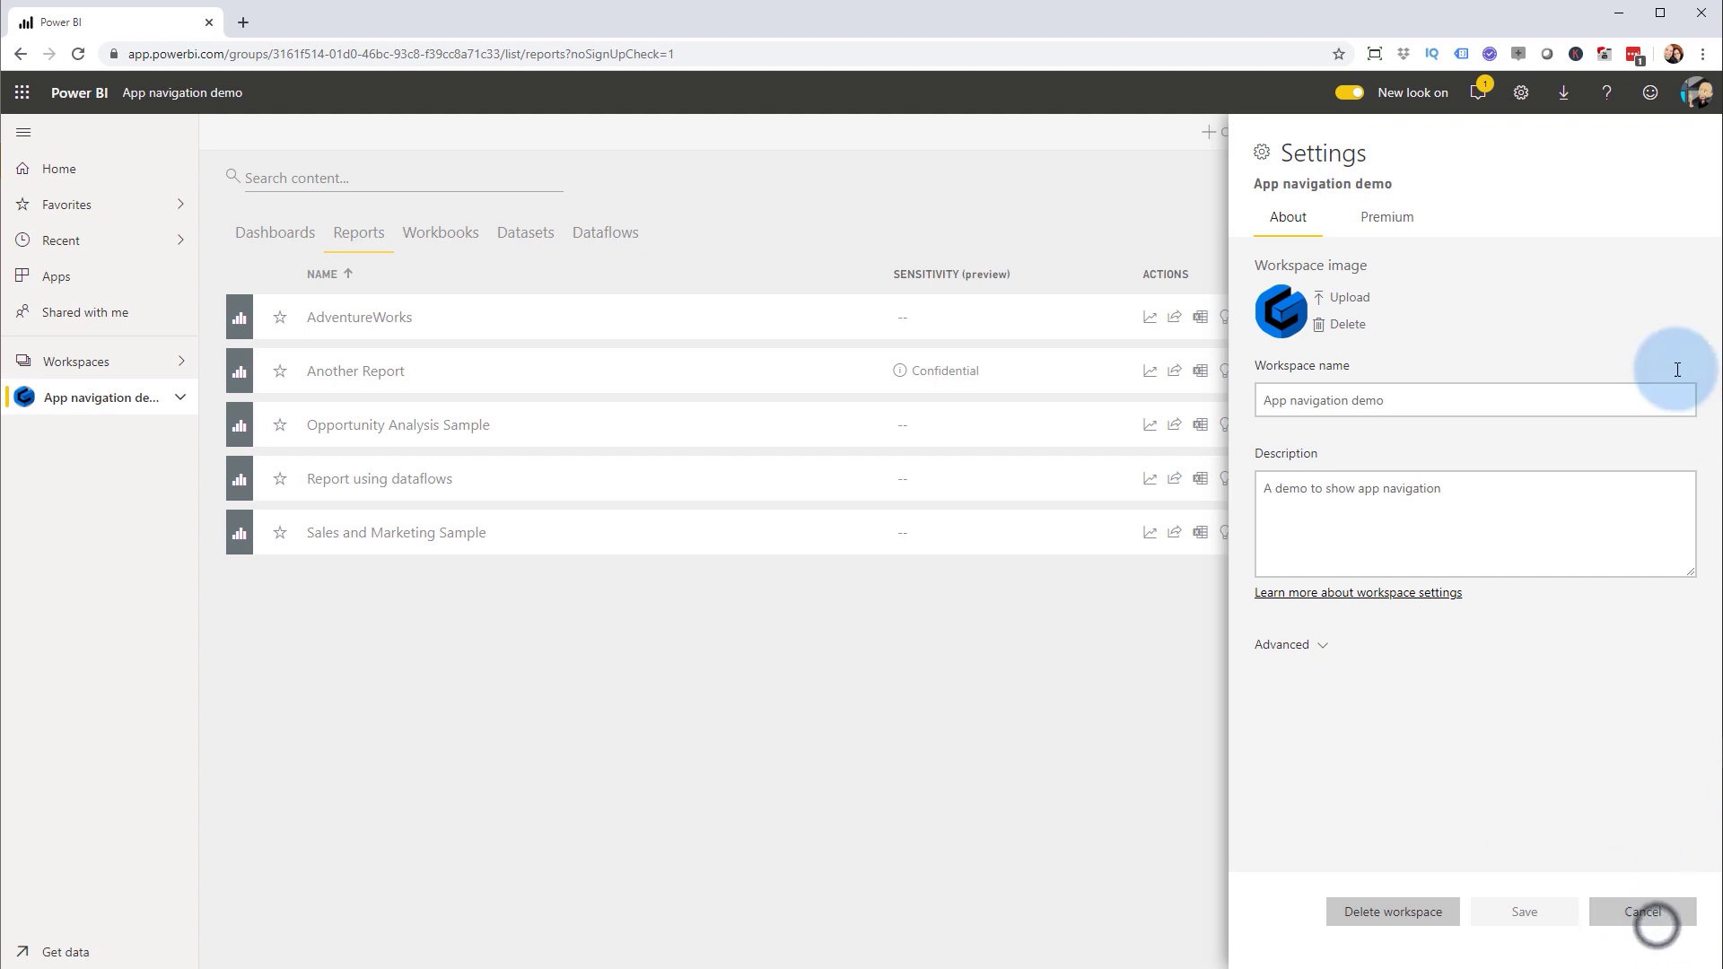
pyautogui.click(1656, 912)
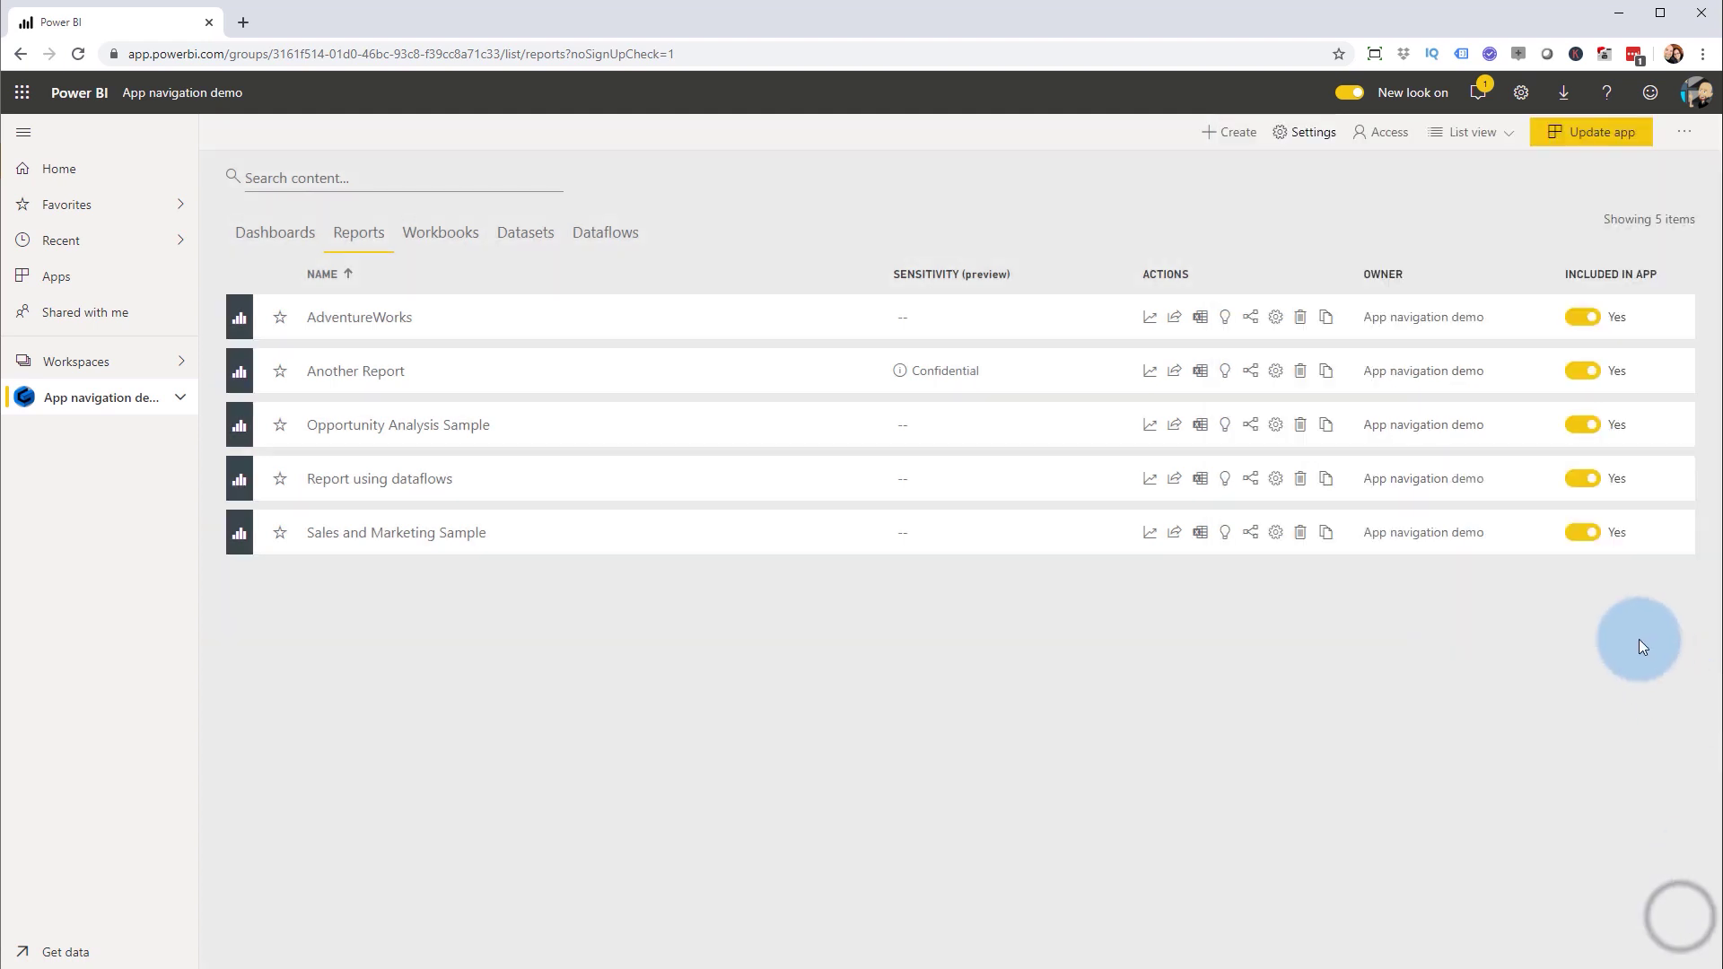
pyautogui.click(1491, 133)
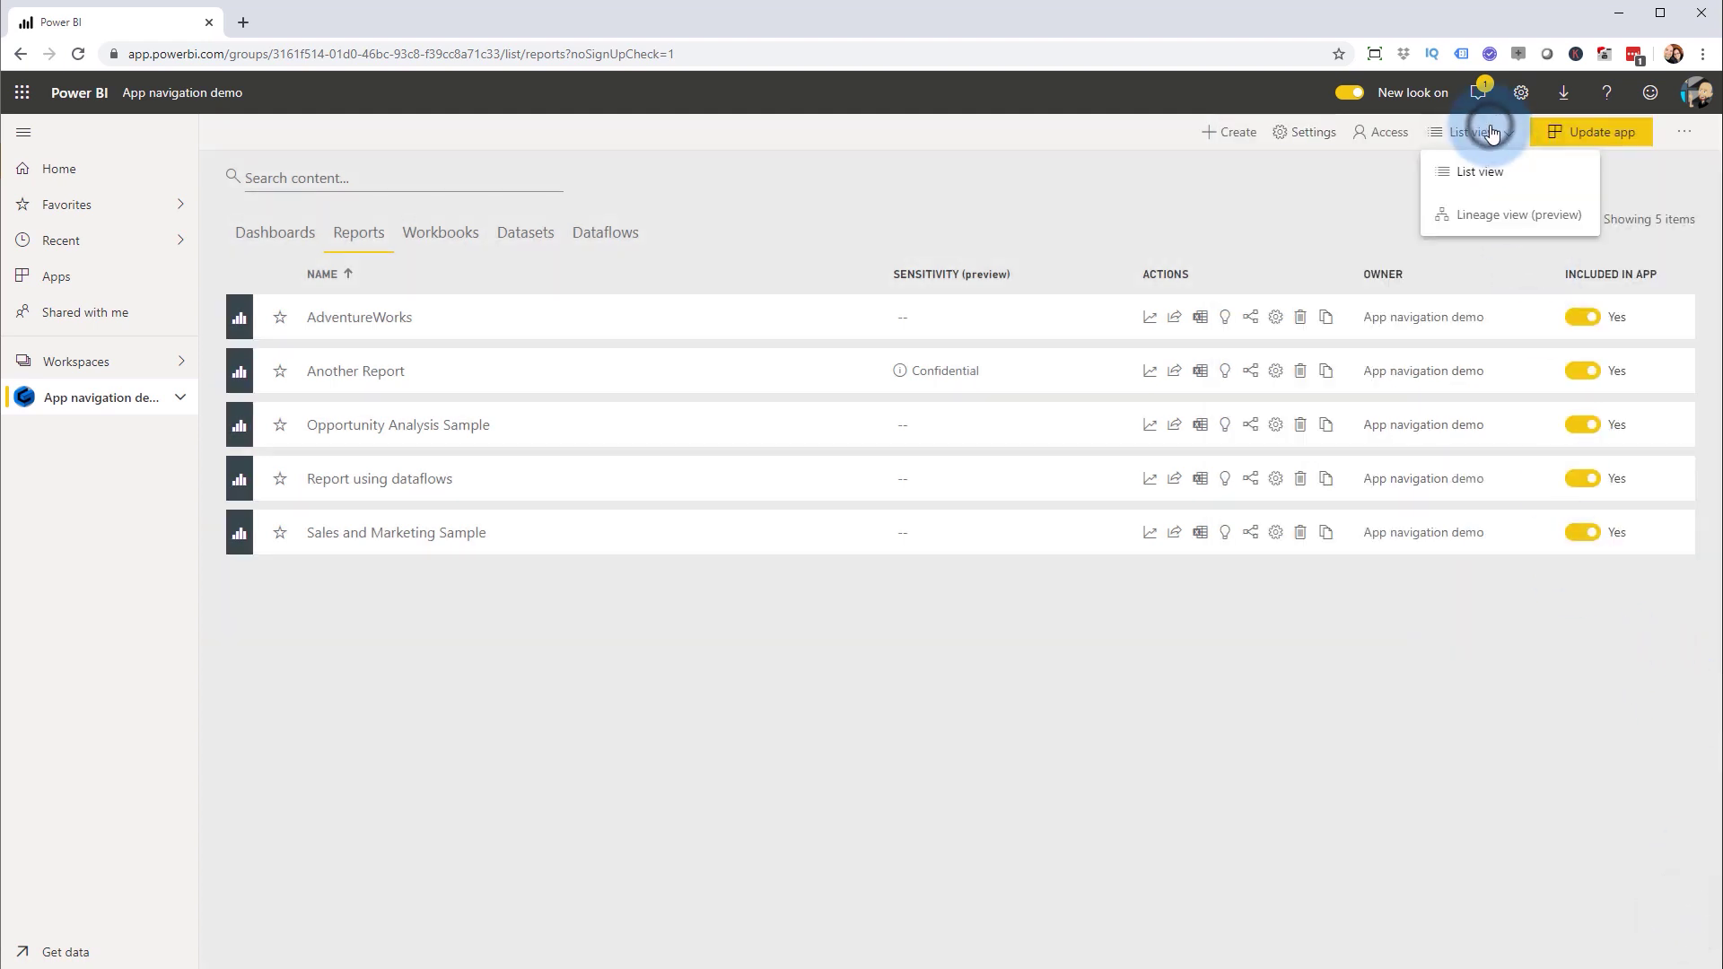
pyautogui.click(1498, 220)
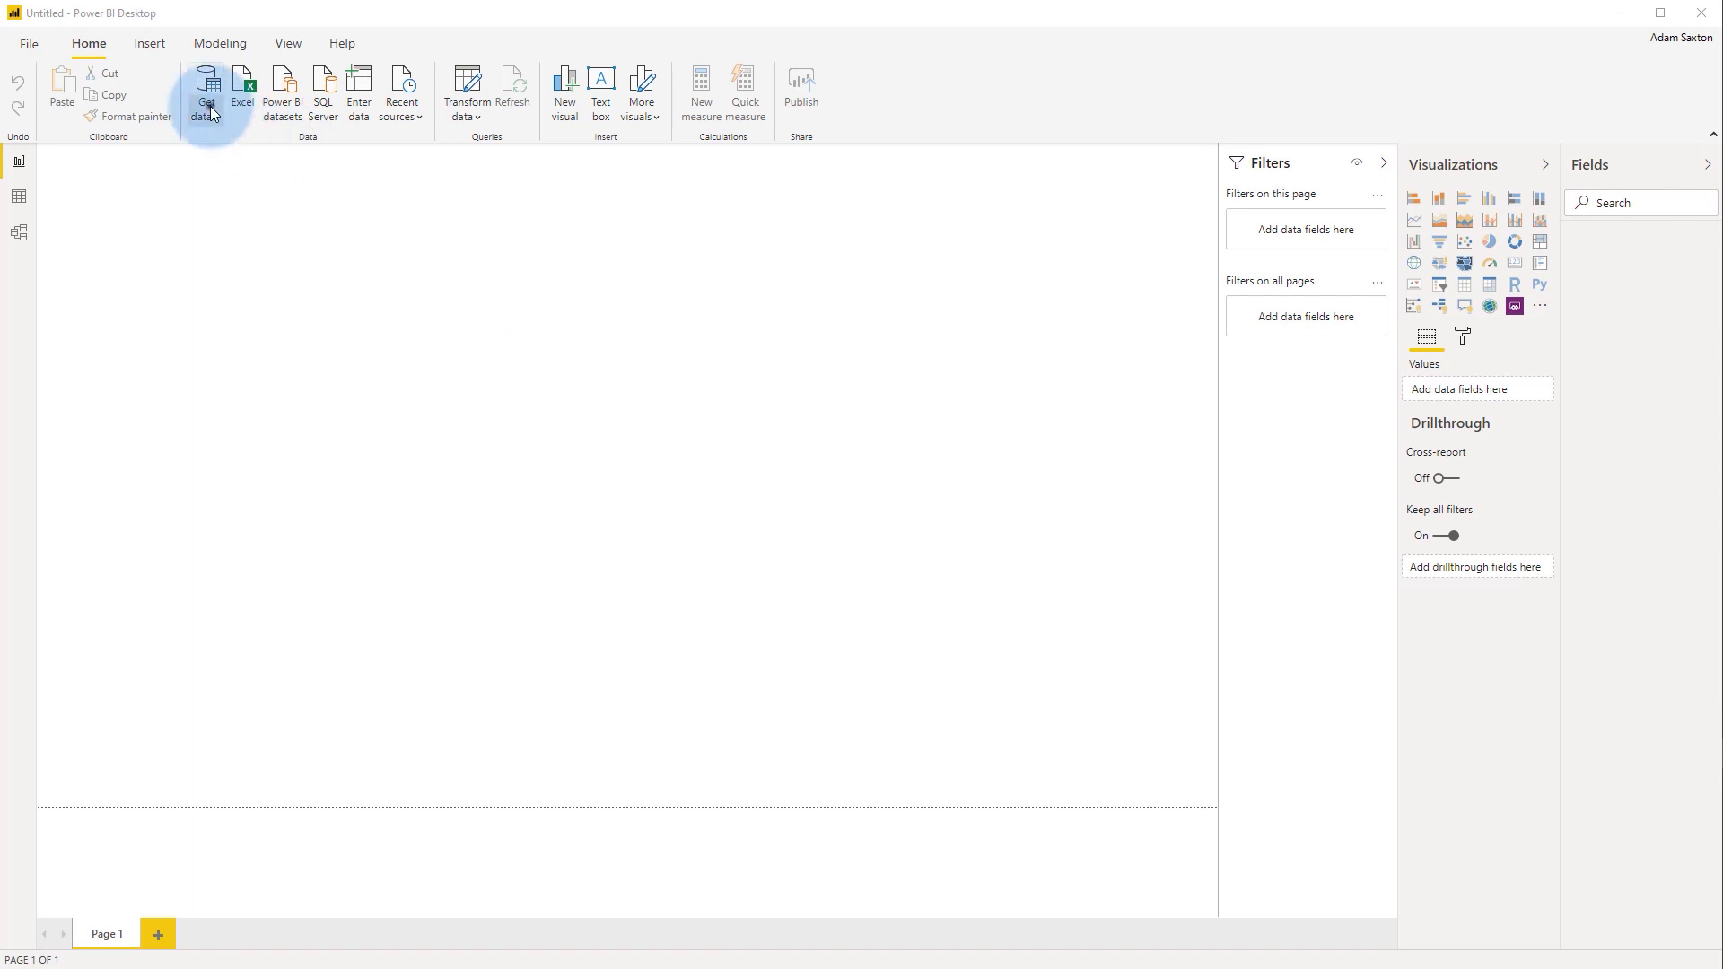
# Create a new report from the Contoso Sales dataset under Get data > Power BI datasets
pyautogui.click(210, 106)
pyautogui.click(280, 205)
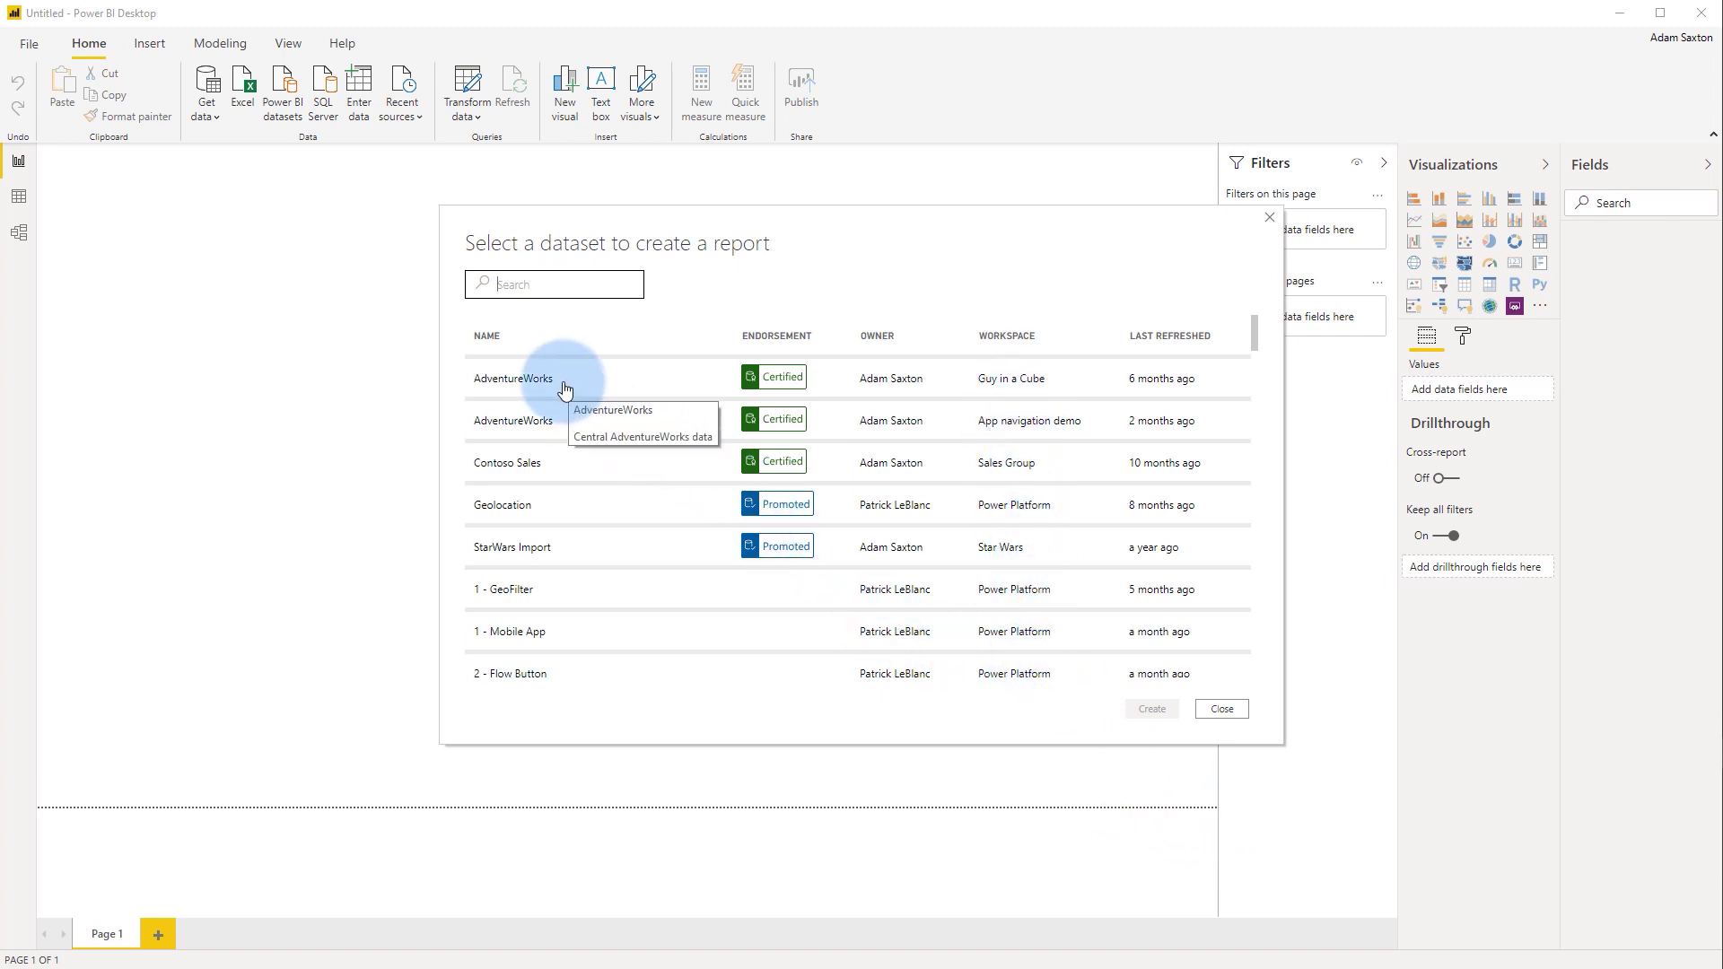
pyautogui.click(522, 466)
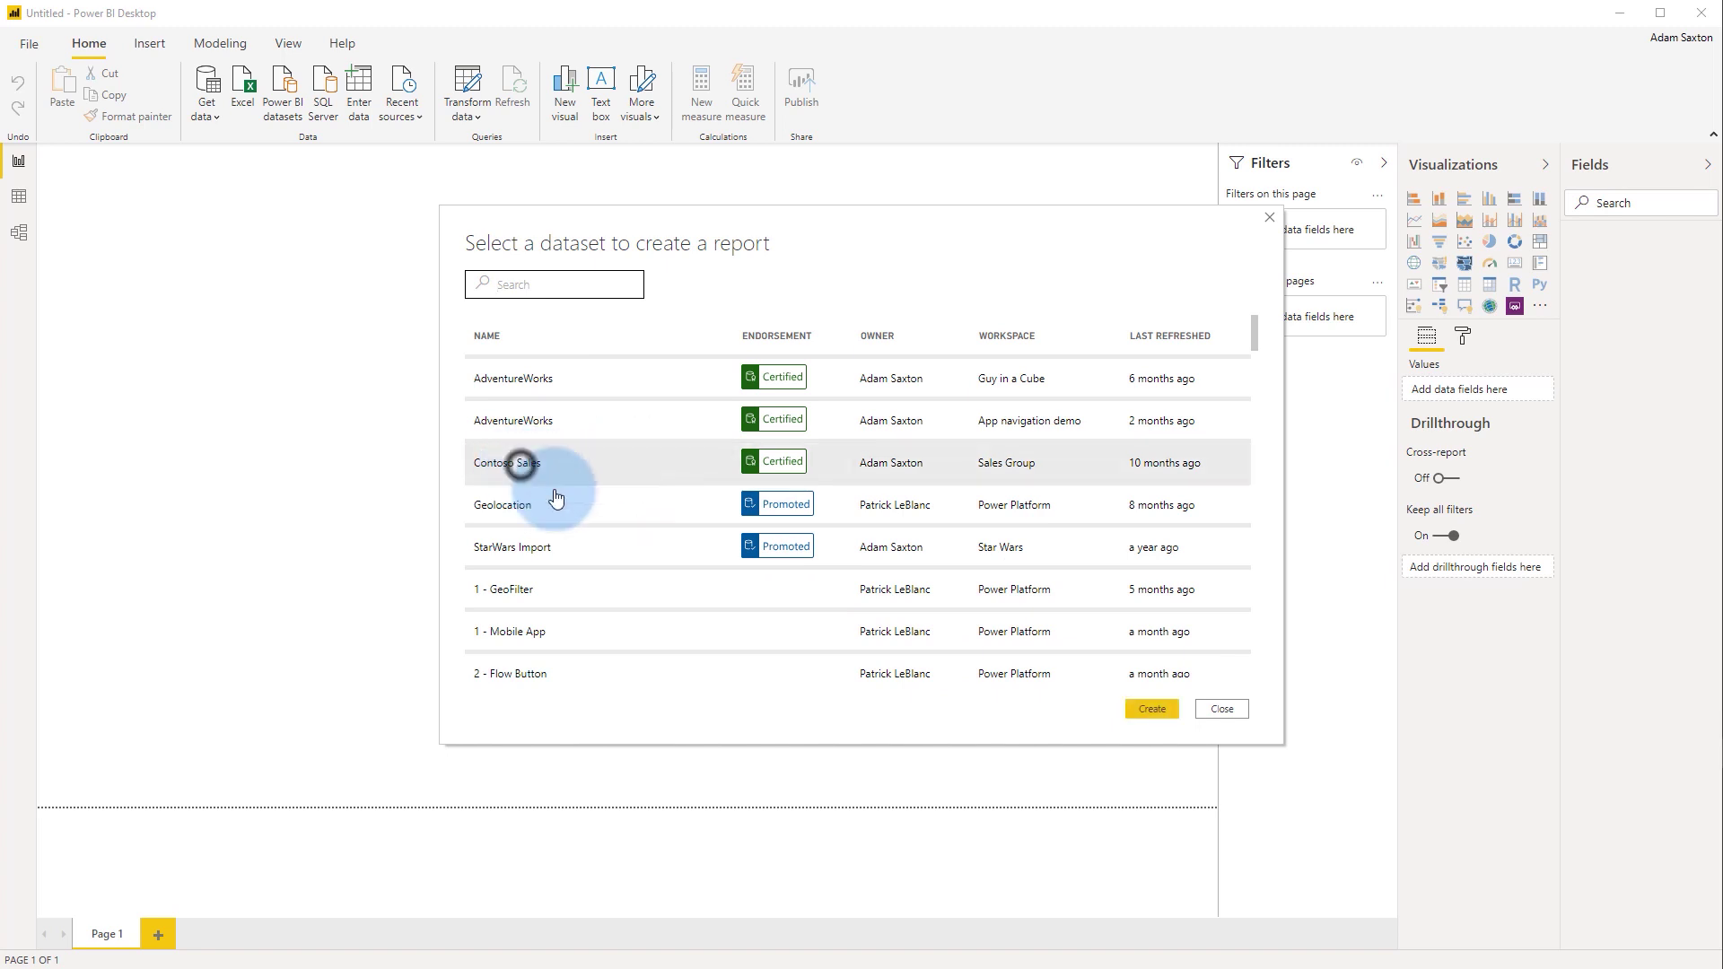
pyautogui.click(1154, 708)
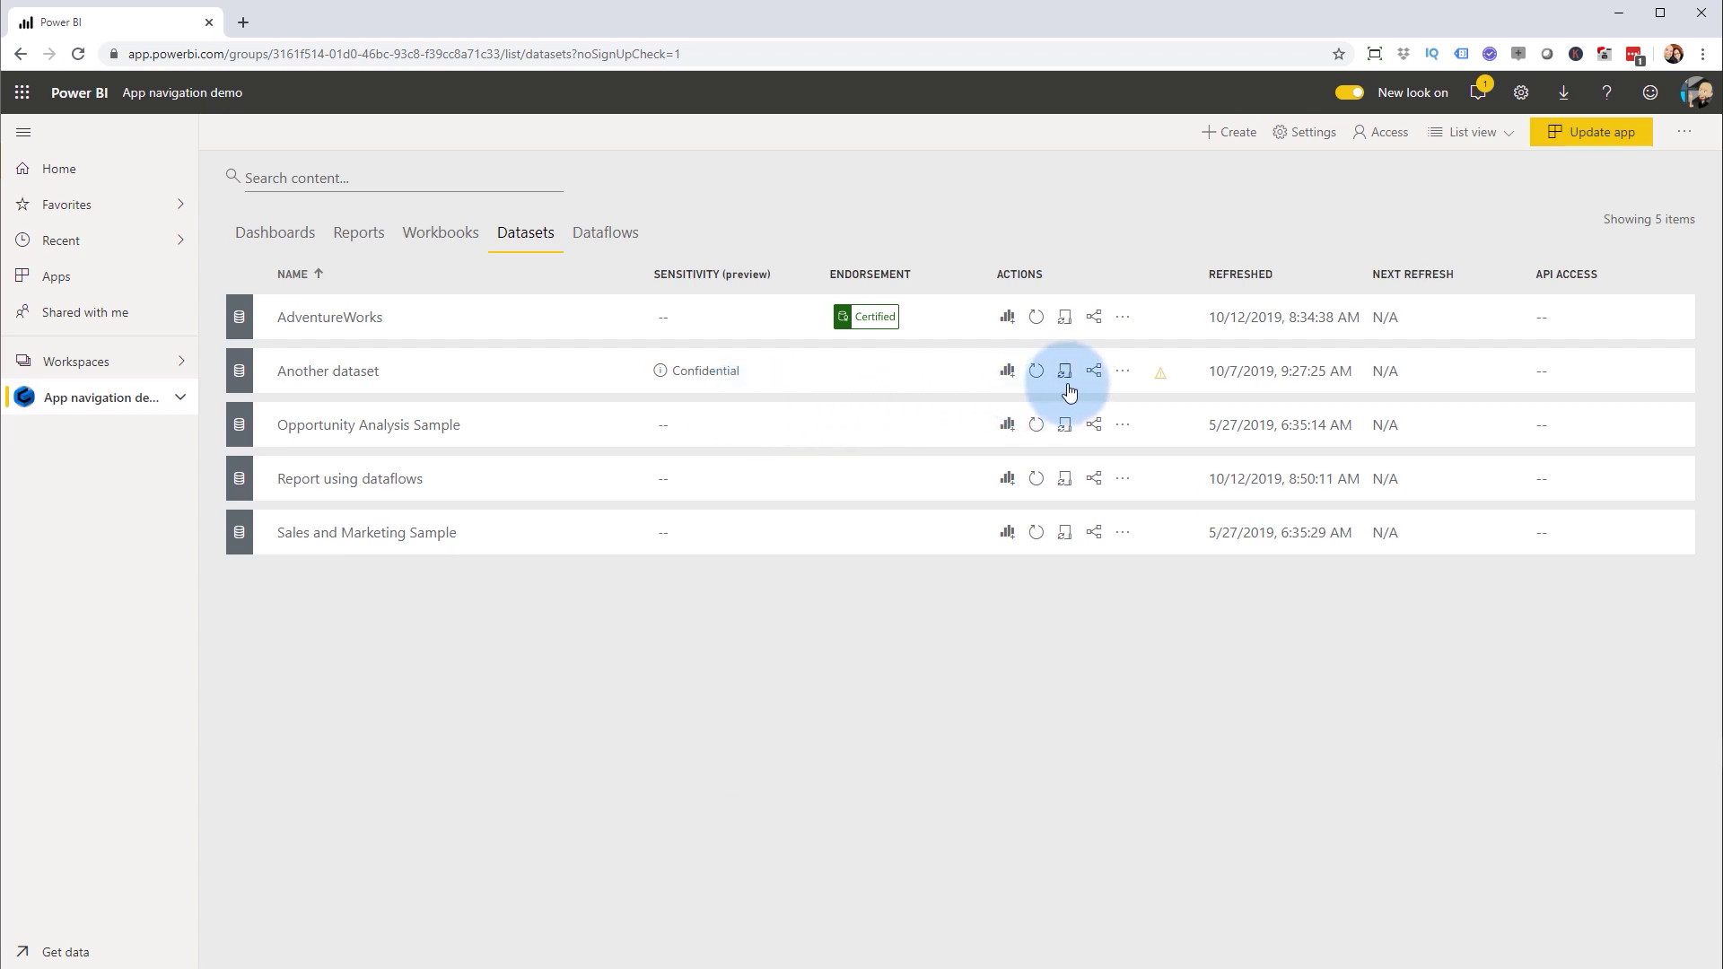
# Open Settings from the Opportunity Analysis Sample dataset's more-options menu
pyautogui.click(1123, 425)
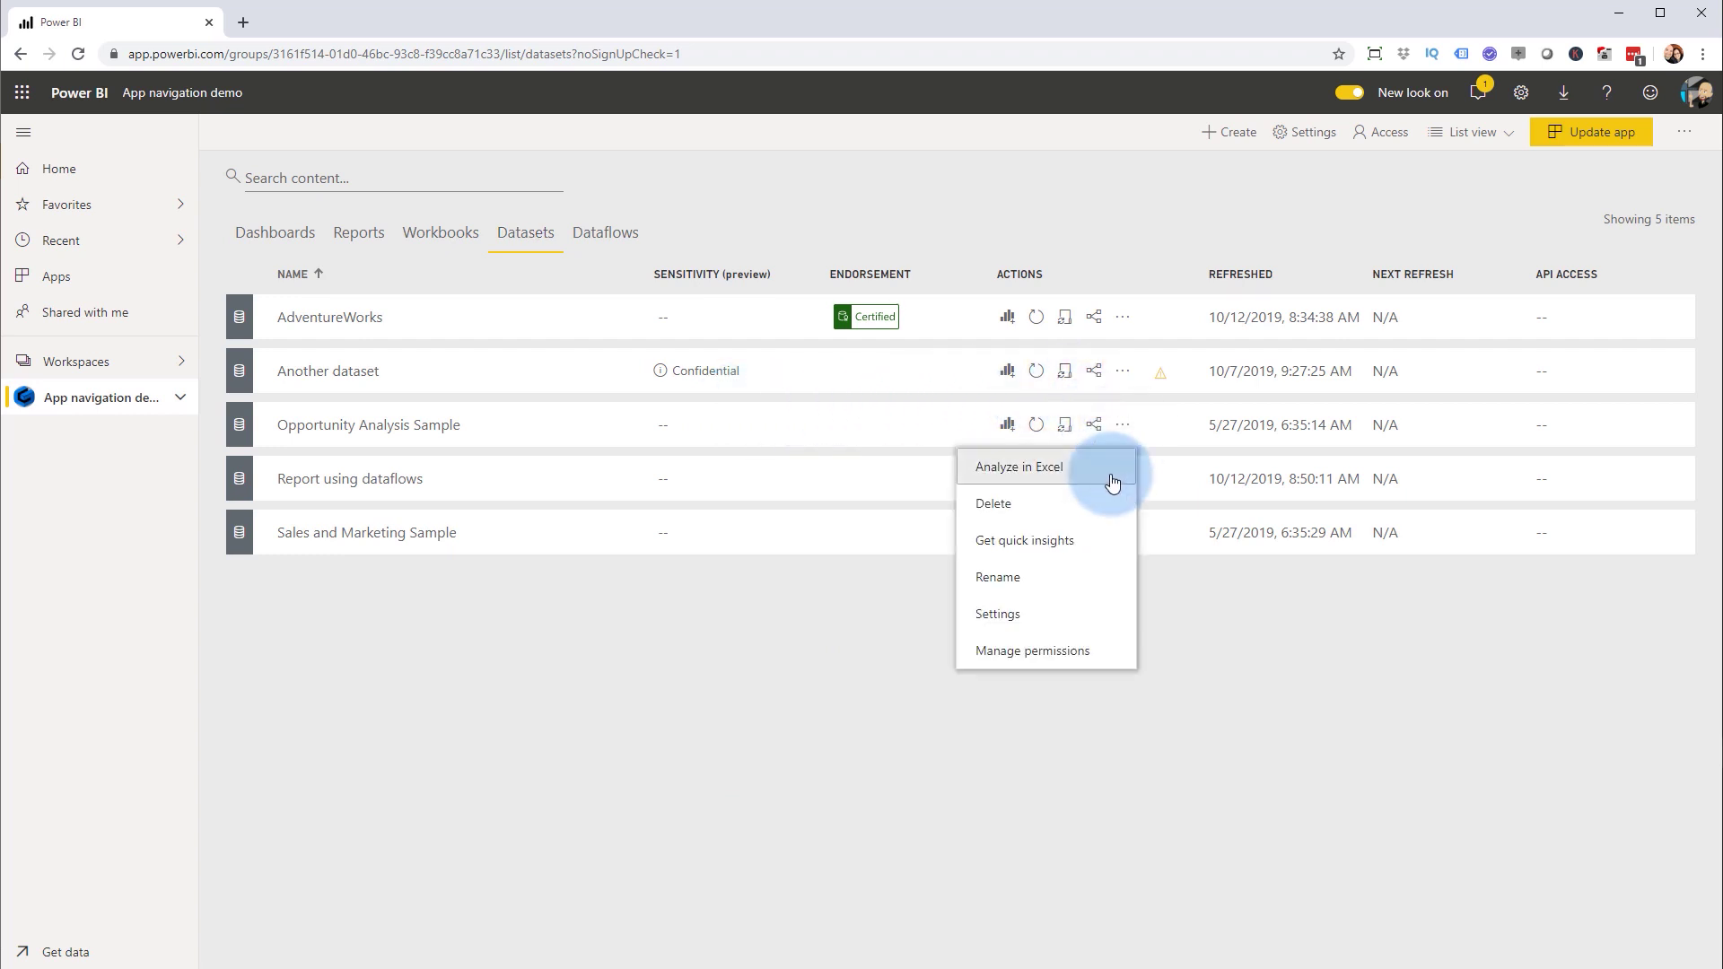
pyautogui.click(1058, 614)
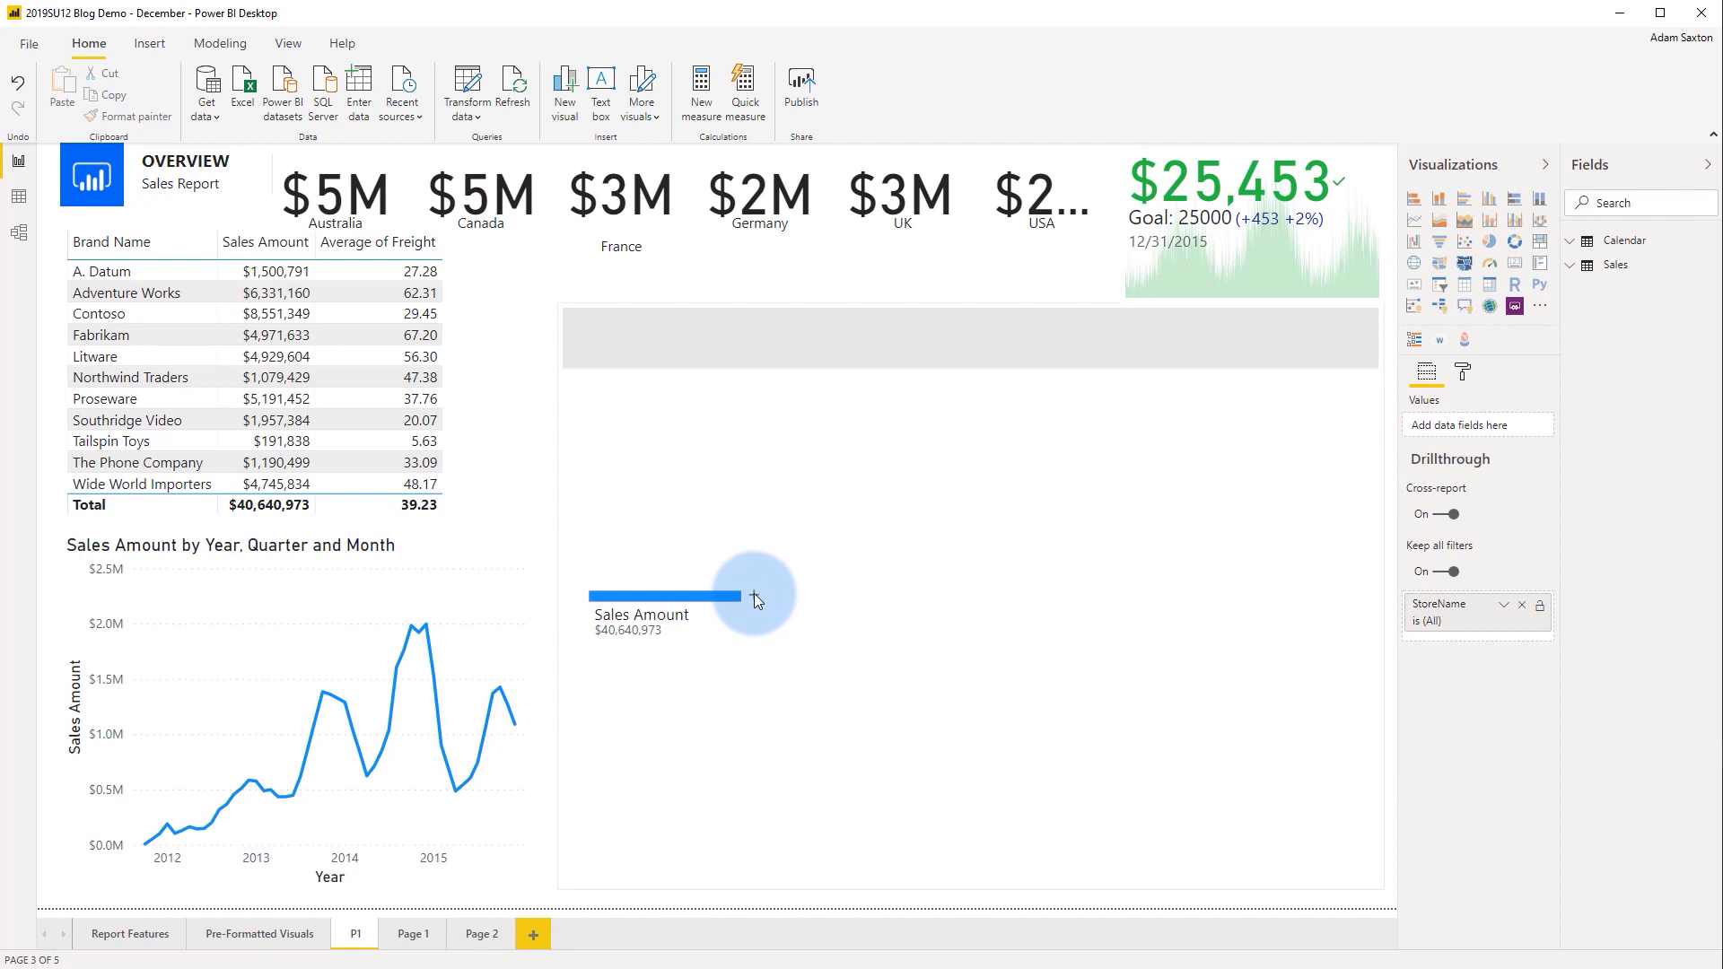
# Split Sales Amount by Country, United States by Sale Size, and Medium by High value
pyautogui.click(755, 596)
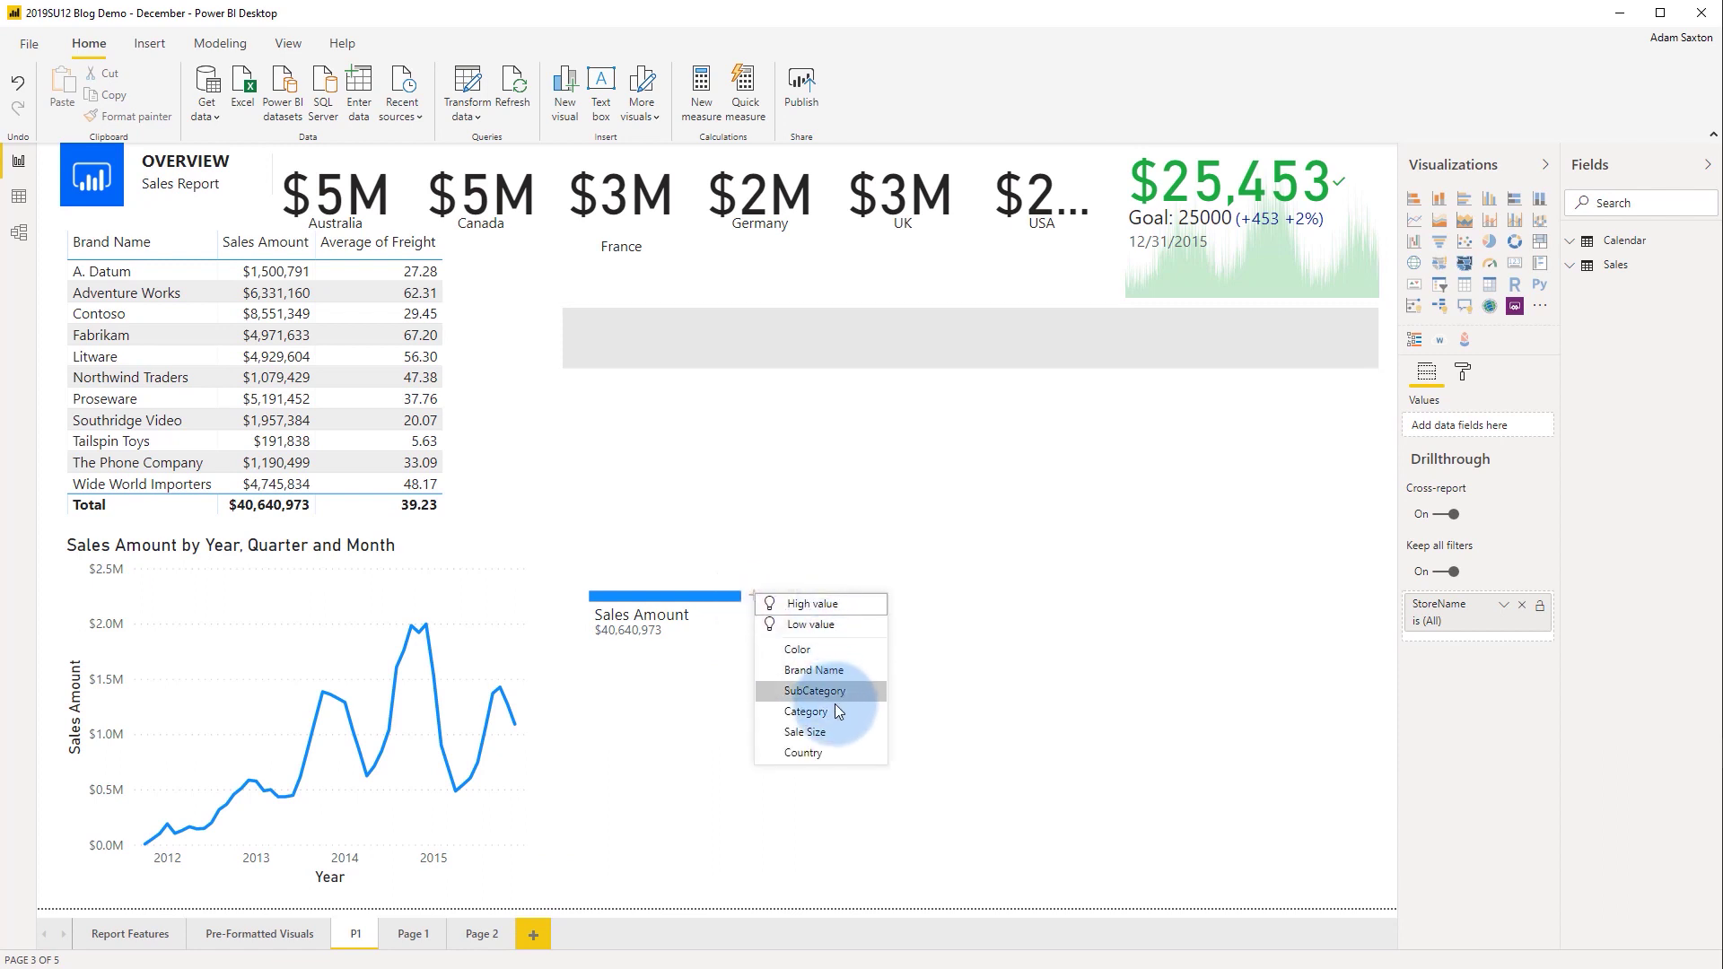
pyautogui.click(815, 754)
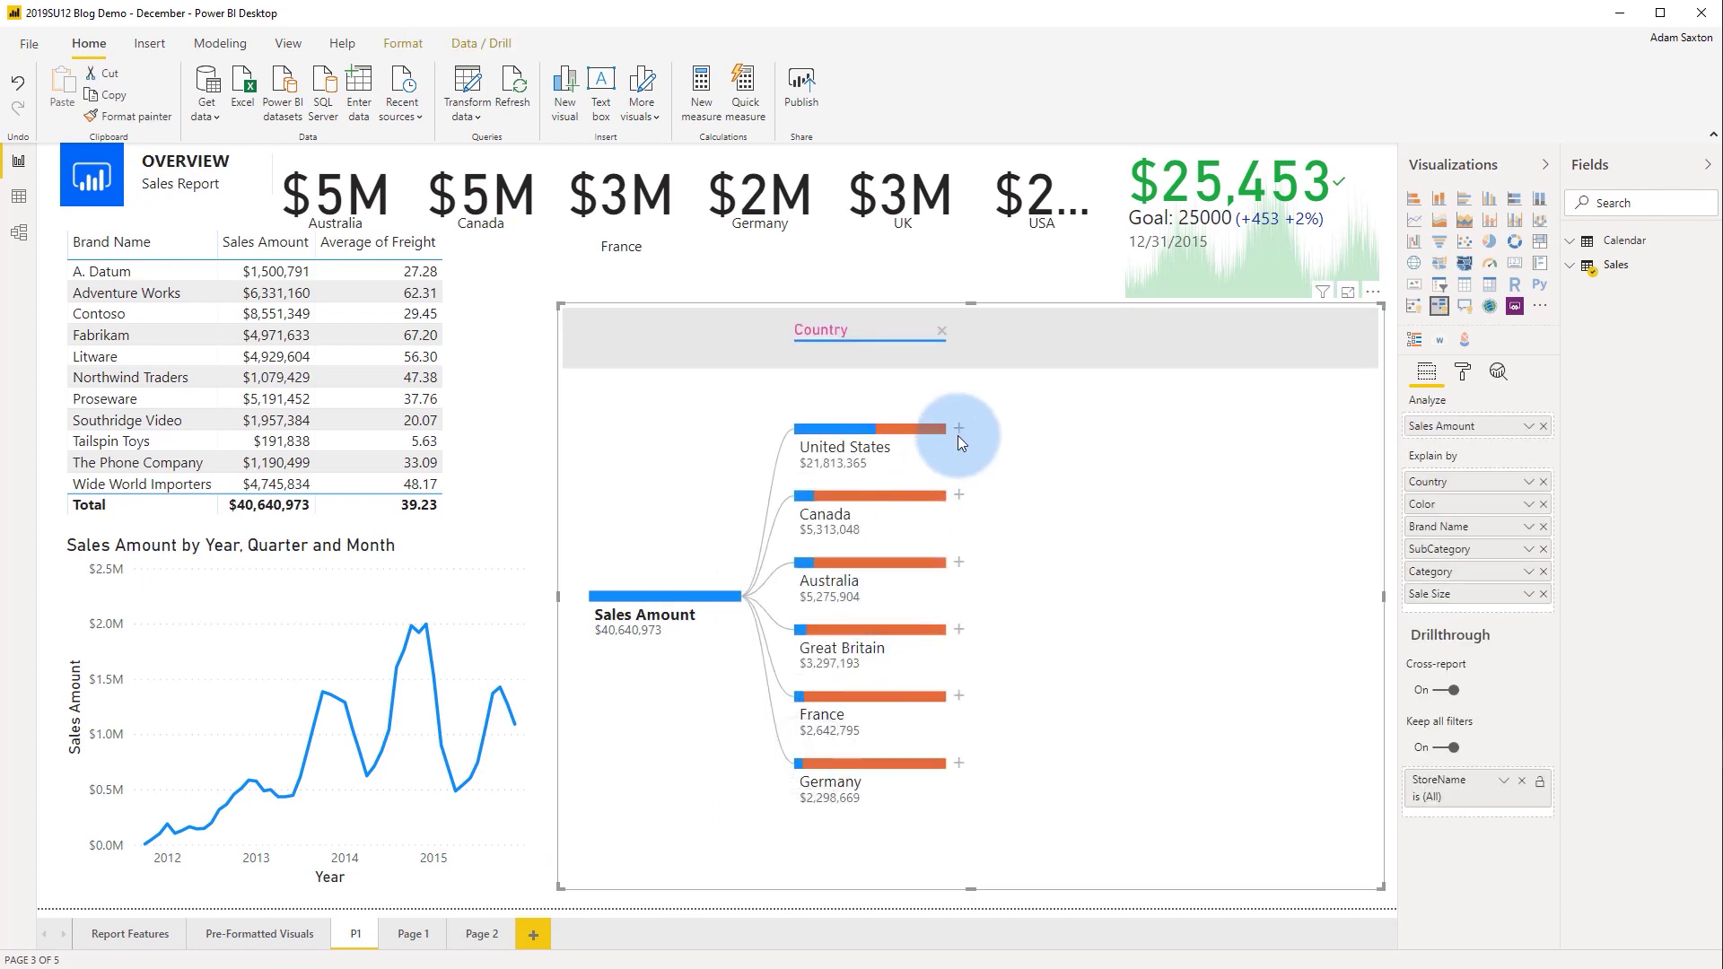
pyautogui.click(961, 429)
pyautogui.click(1019, 567)
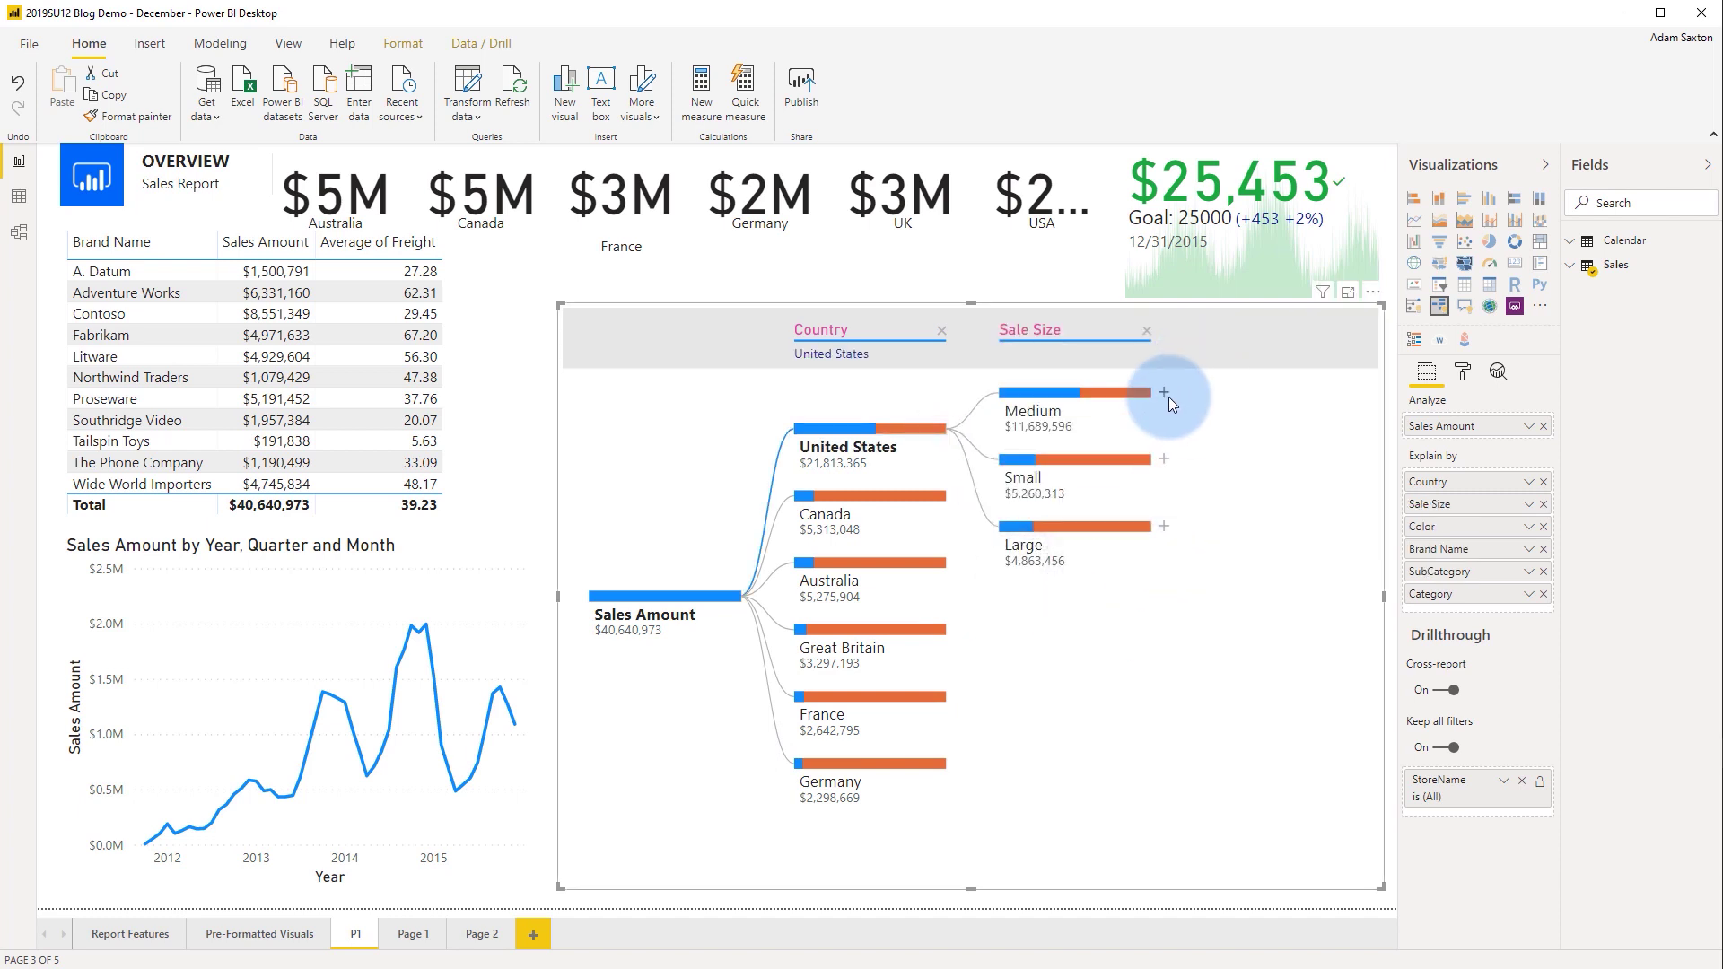
pyautogui.click(1246, 400)
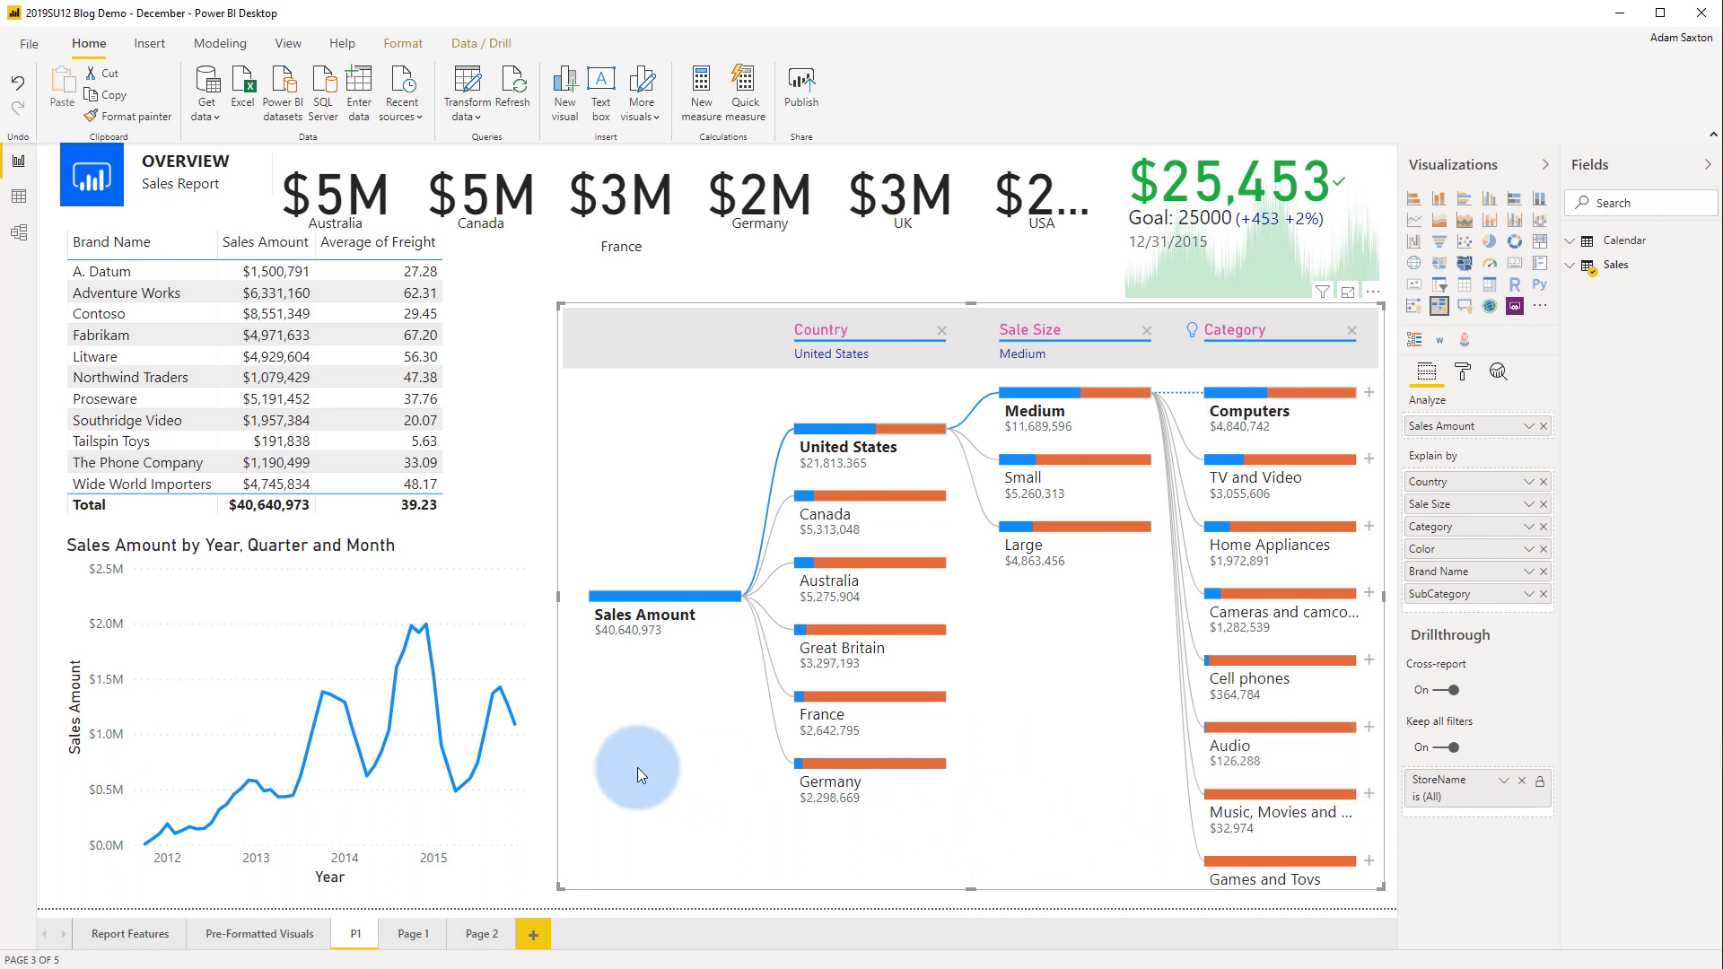
# Cross-filter the report by Northwind Traders, Contoso and Adventure Works brand rows
pyautogui.click(120, 380)
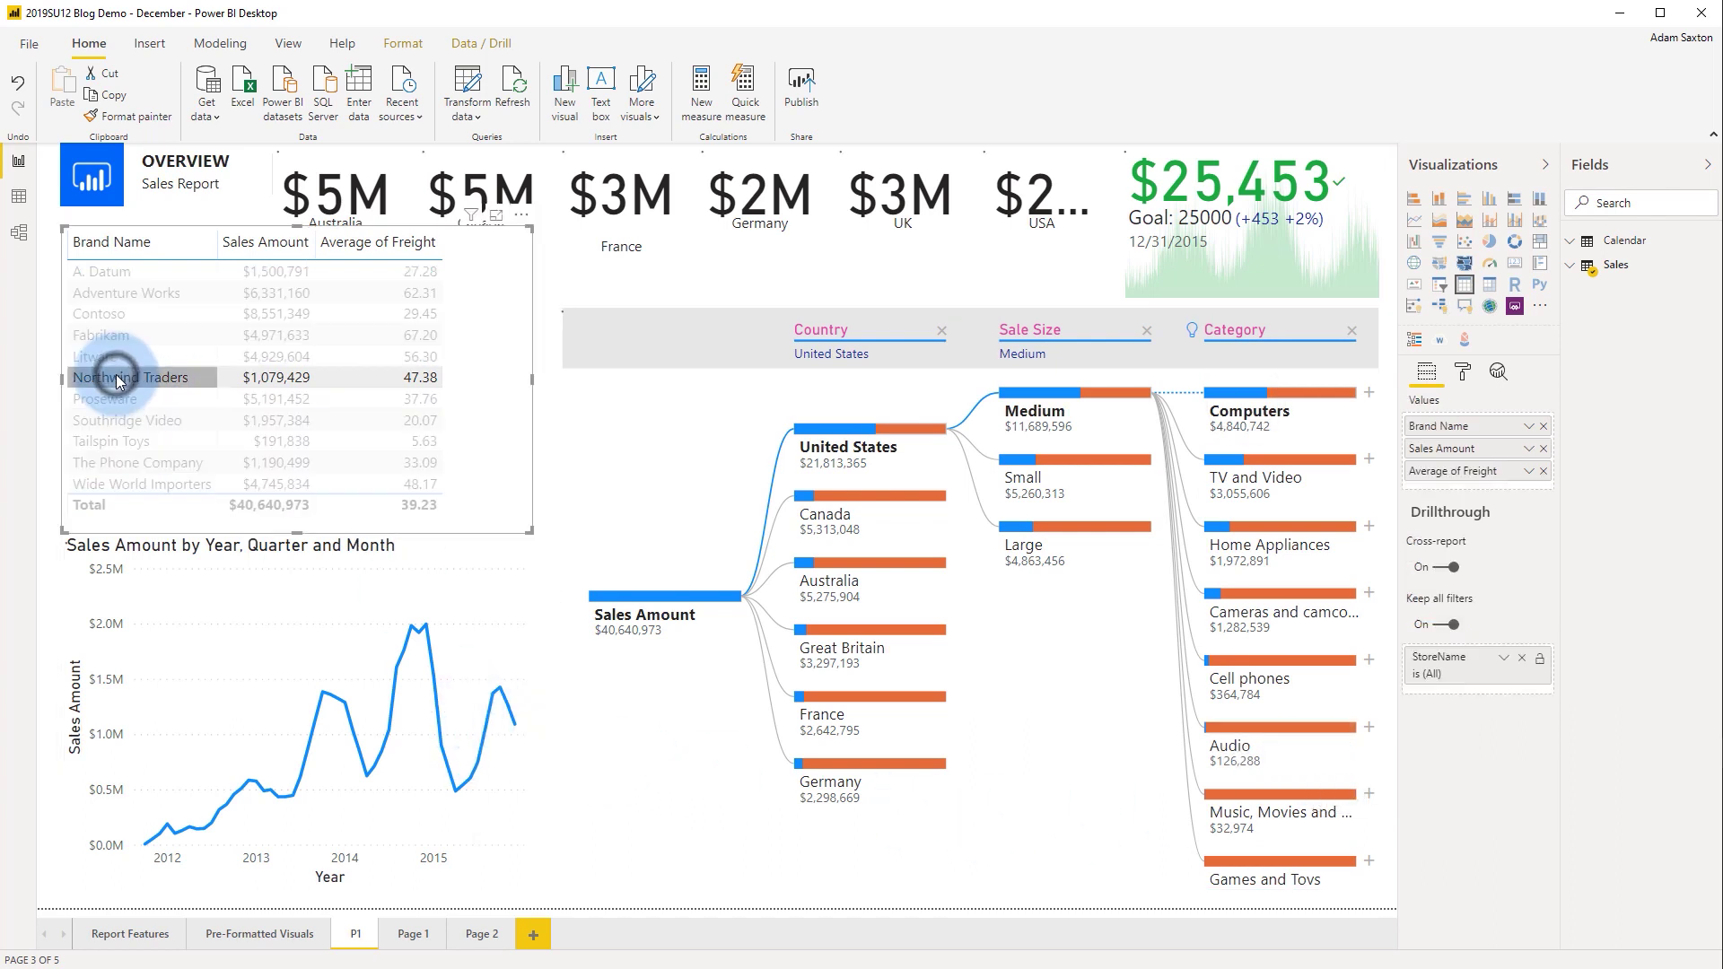
pyautogui.click(126, 313)
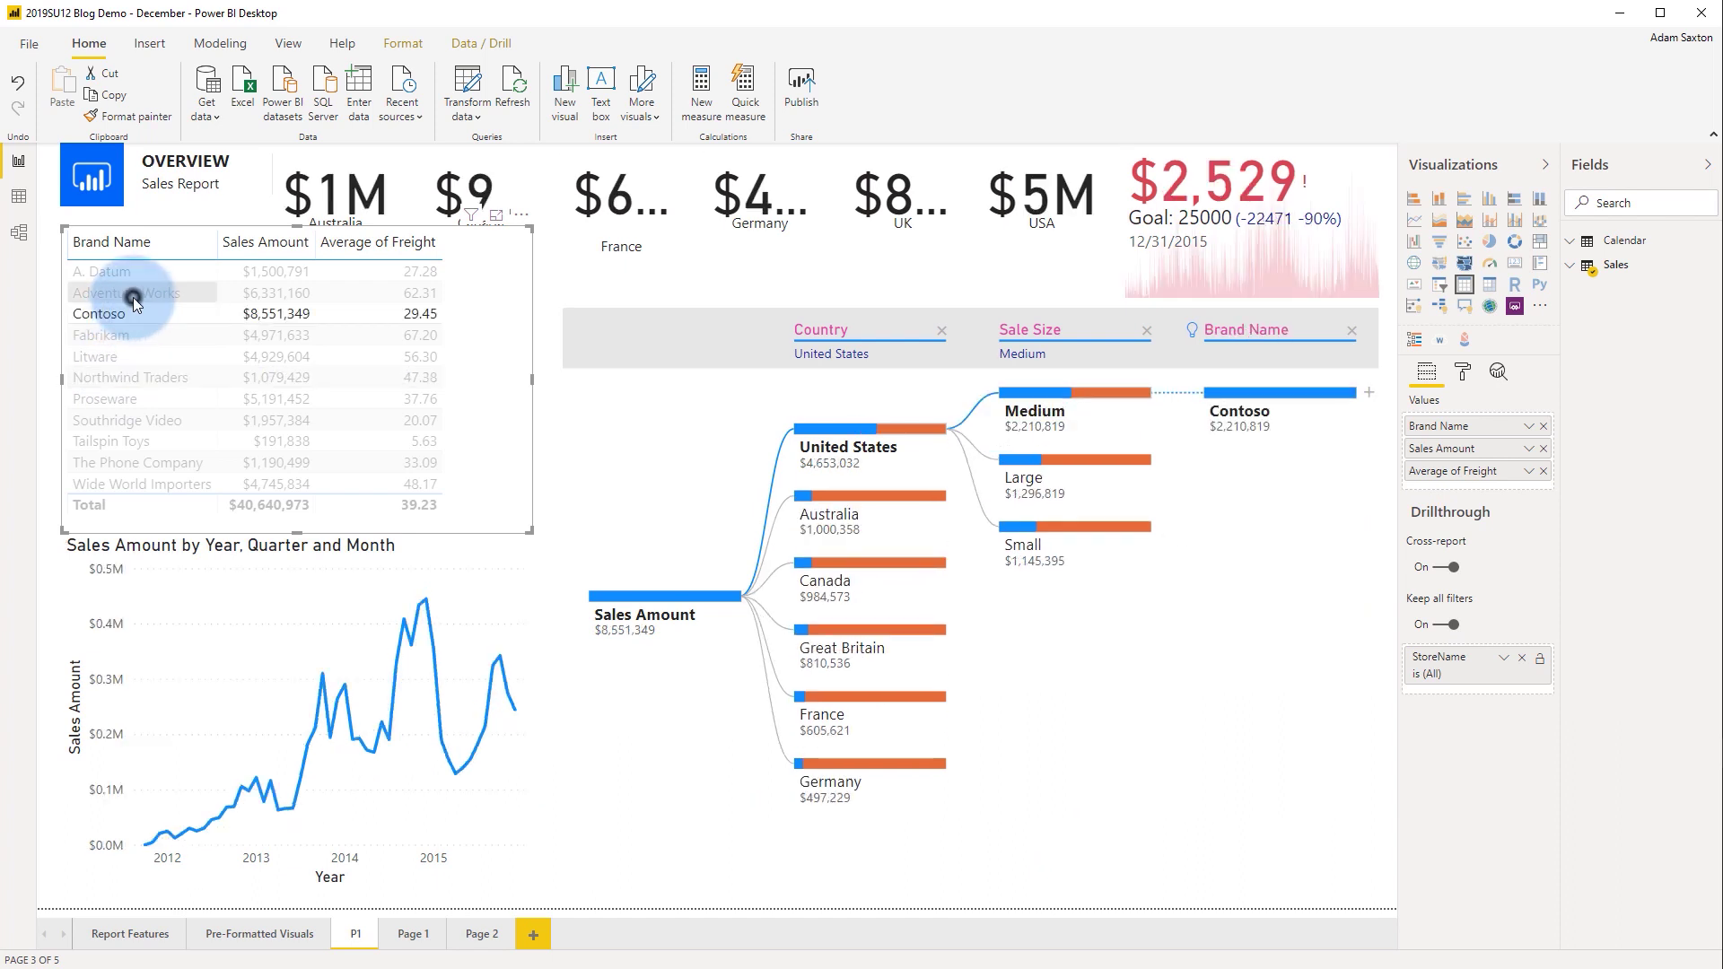
pyautogui.click(132, 294)
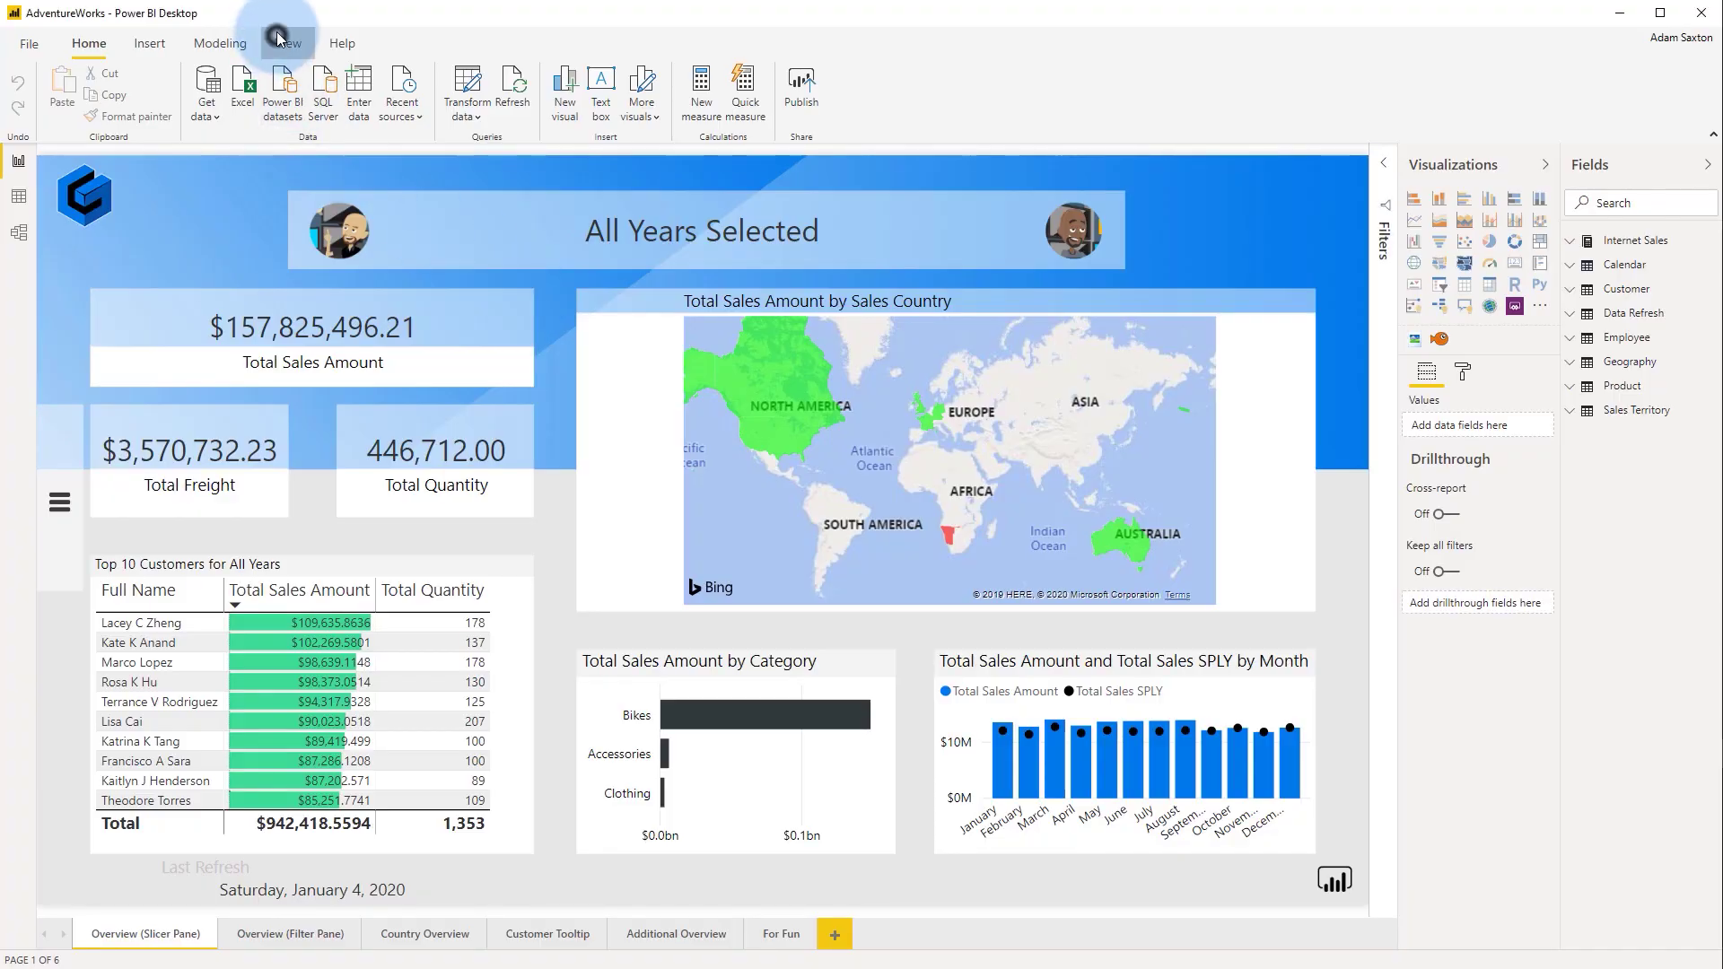
# Record refreshed visual timings in Performance analyzer, sort by Duration, and expand the Sales Country map
pyautogui.click(280, 40)
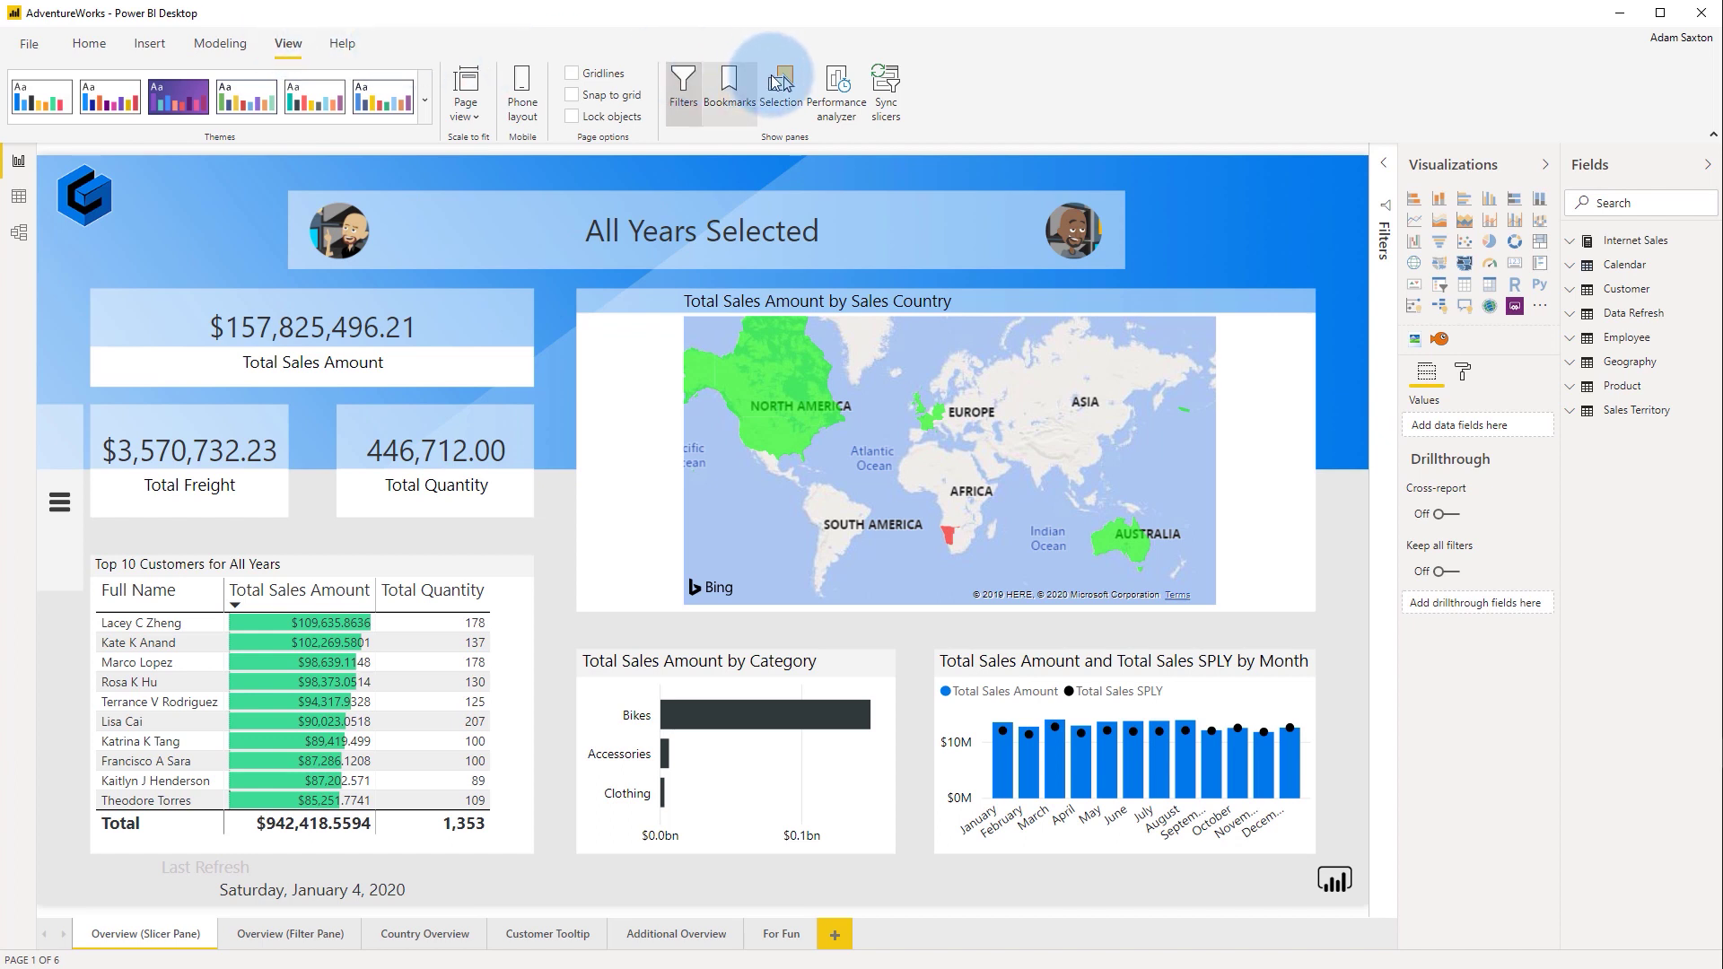
pyautogui.click(844, 97)
pyautogui.click(1061, 201)
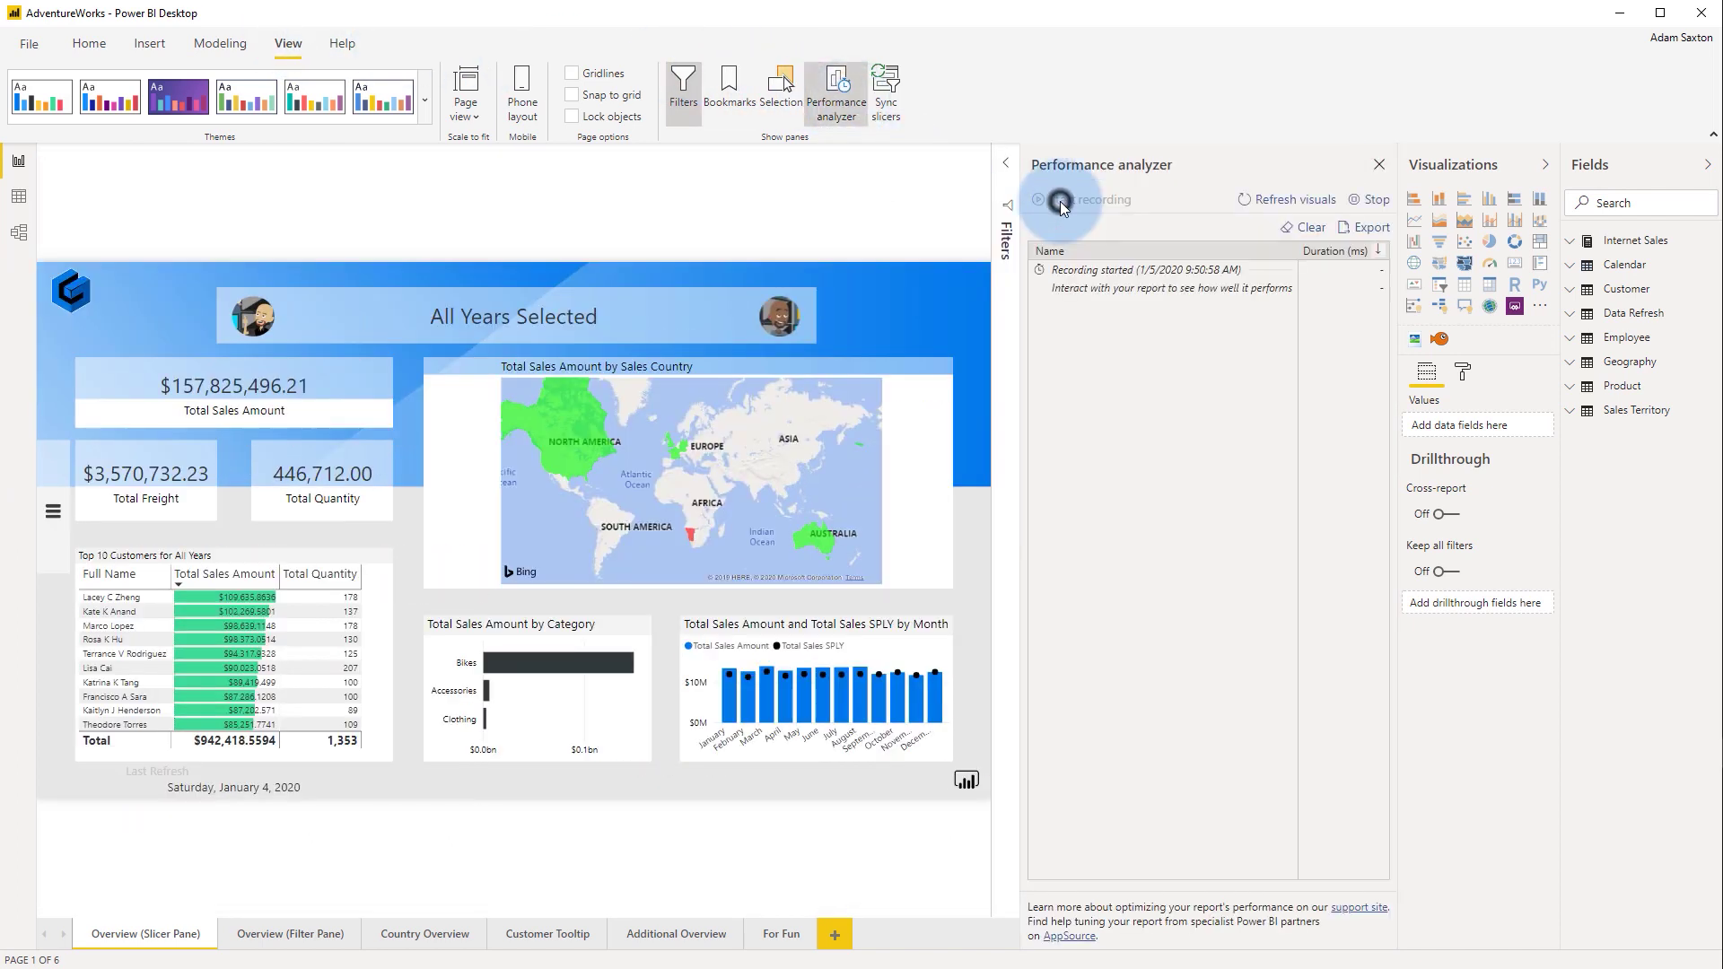
pyautogui.click(1302, 202)
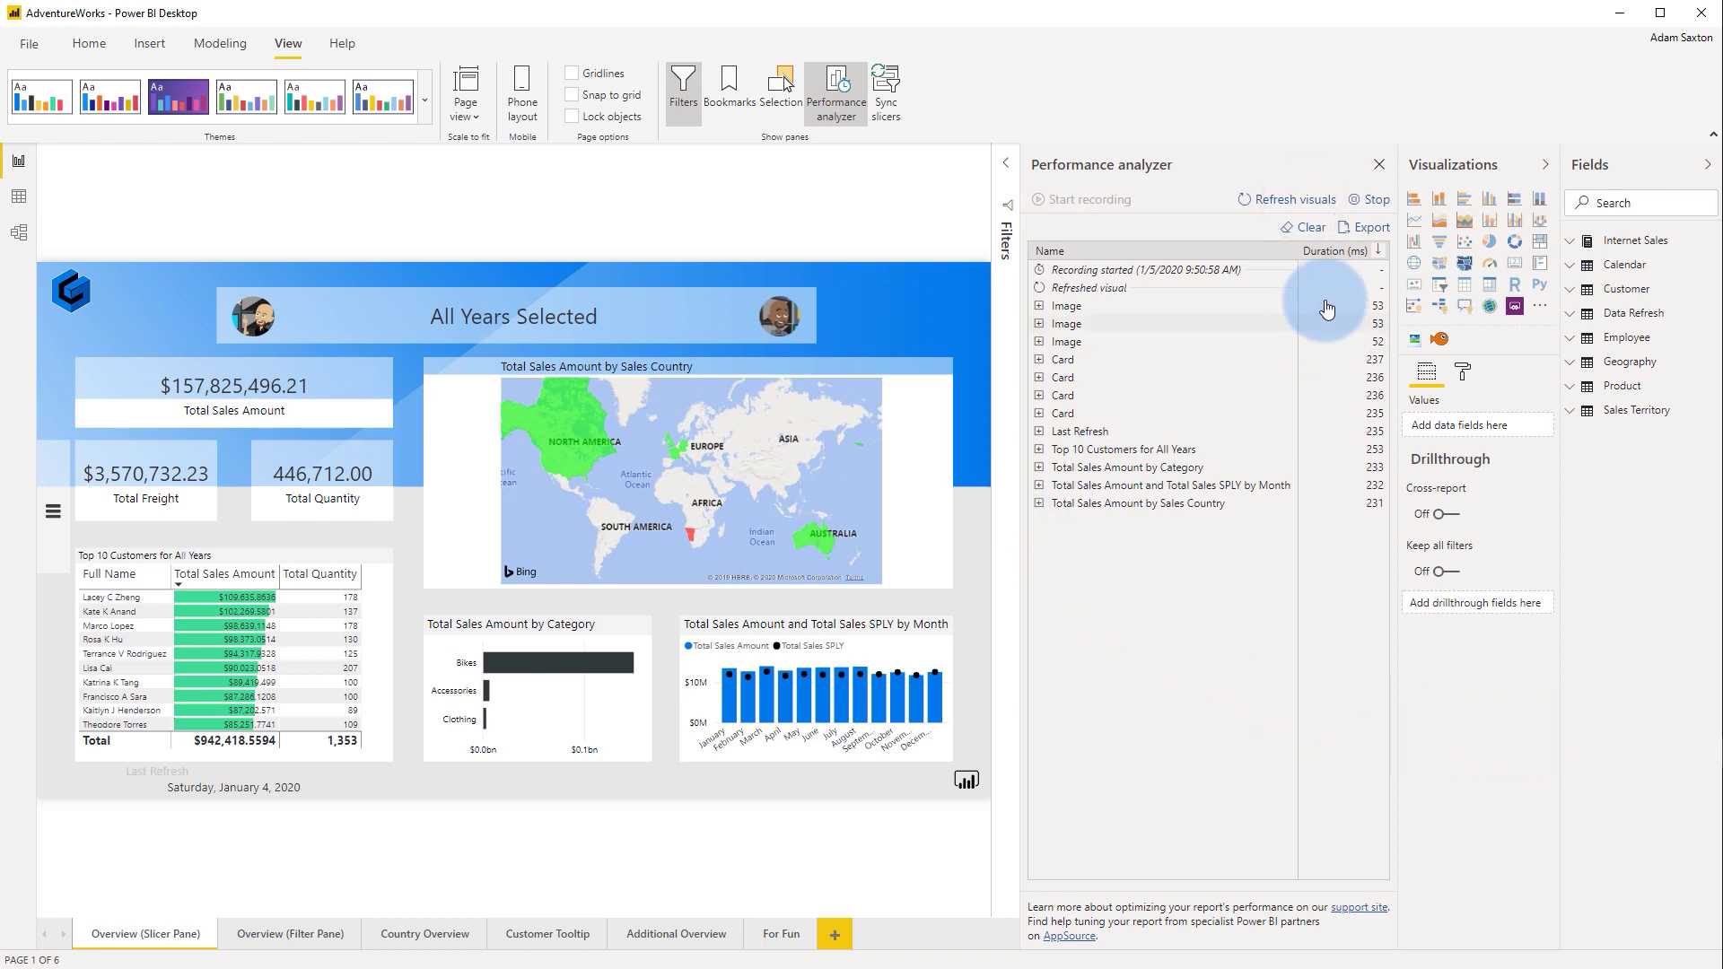
pyautogui.click(1434, 292)
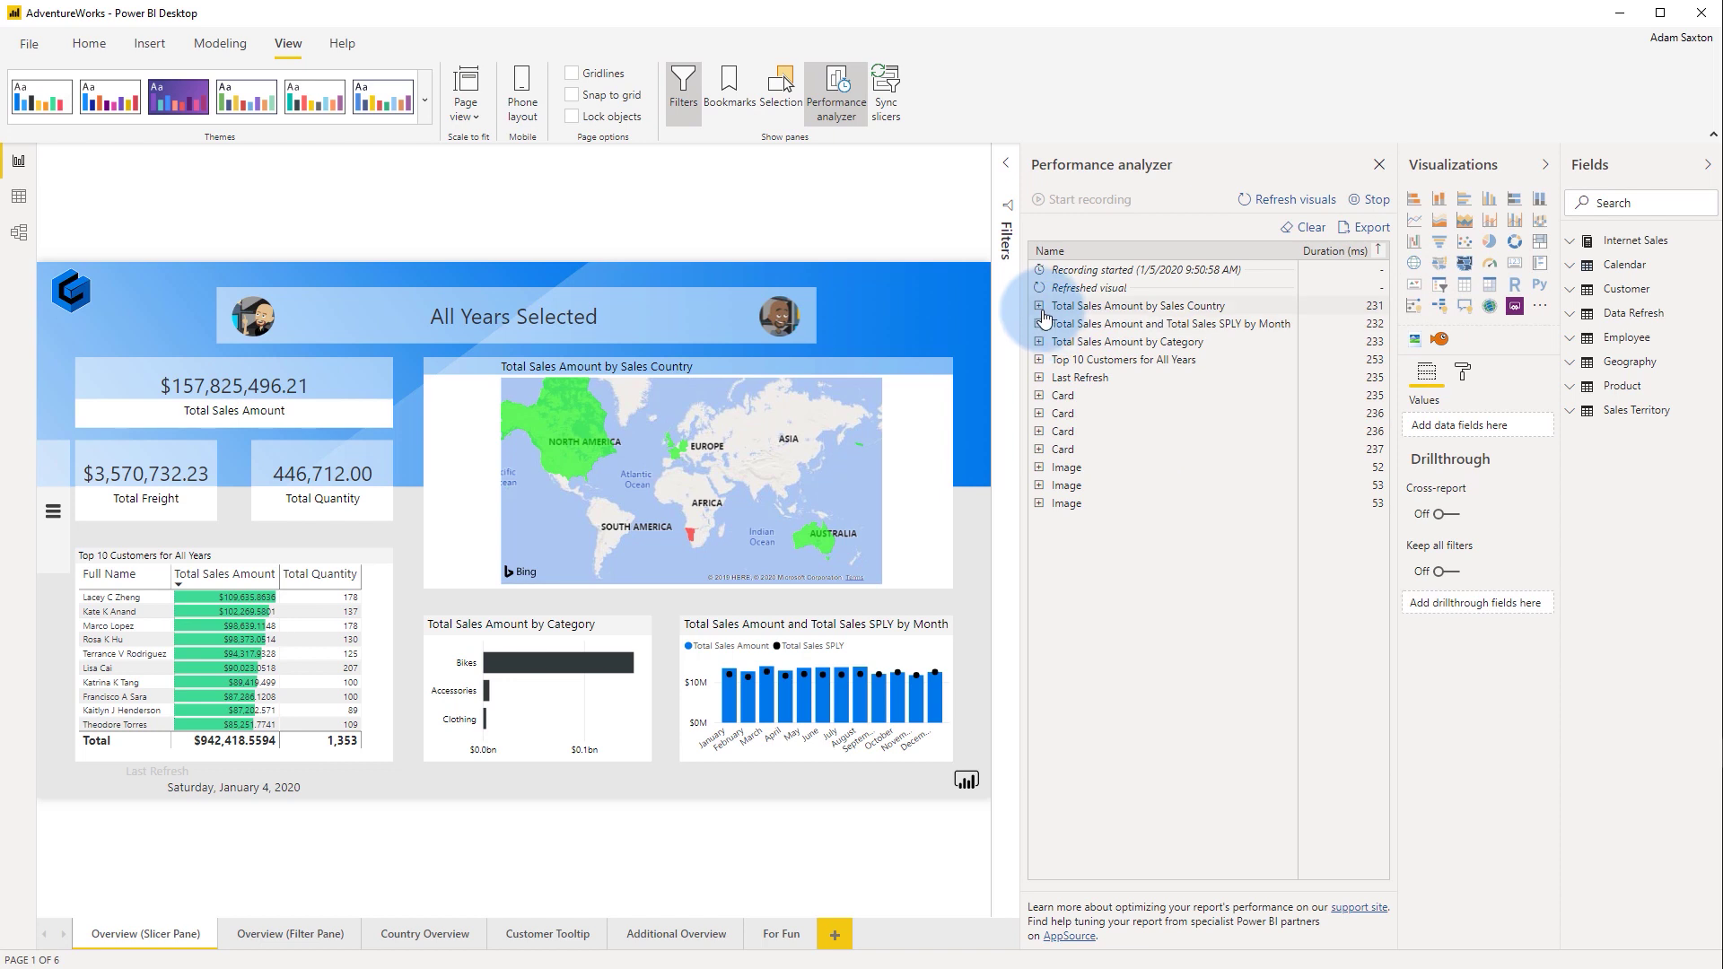
pyautogui.click(1086, 310)
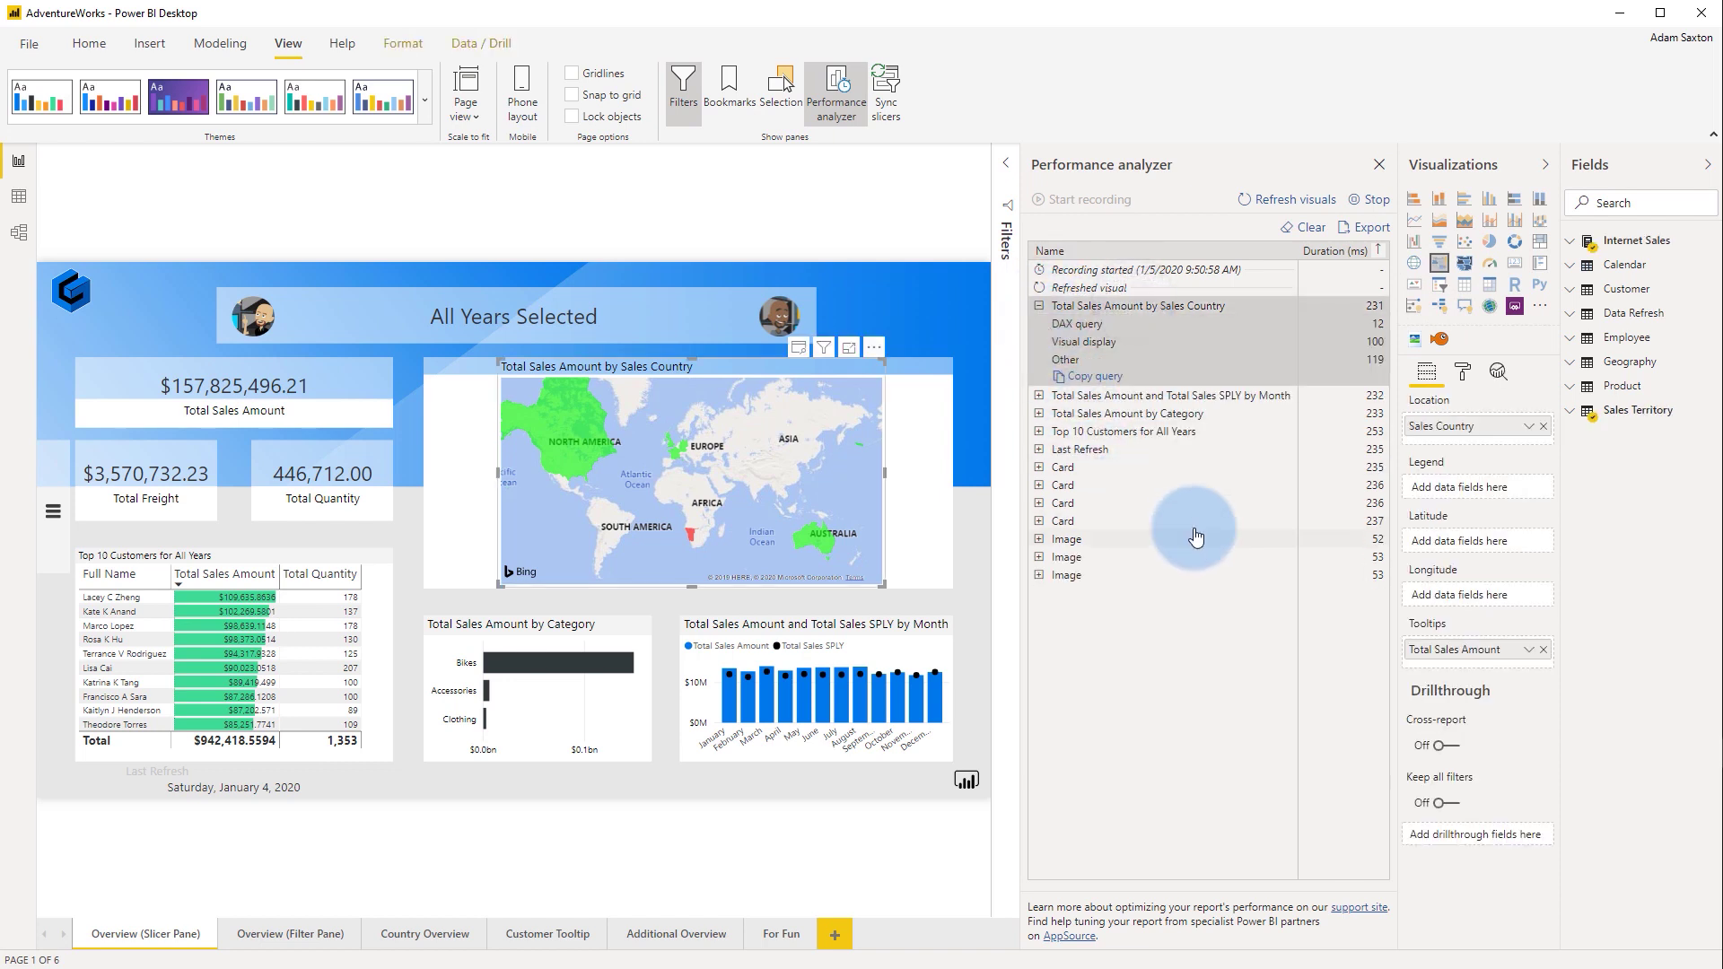